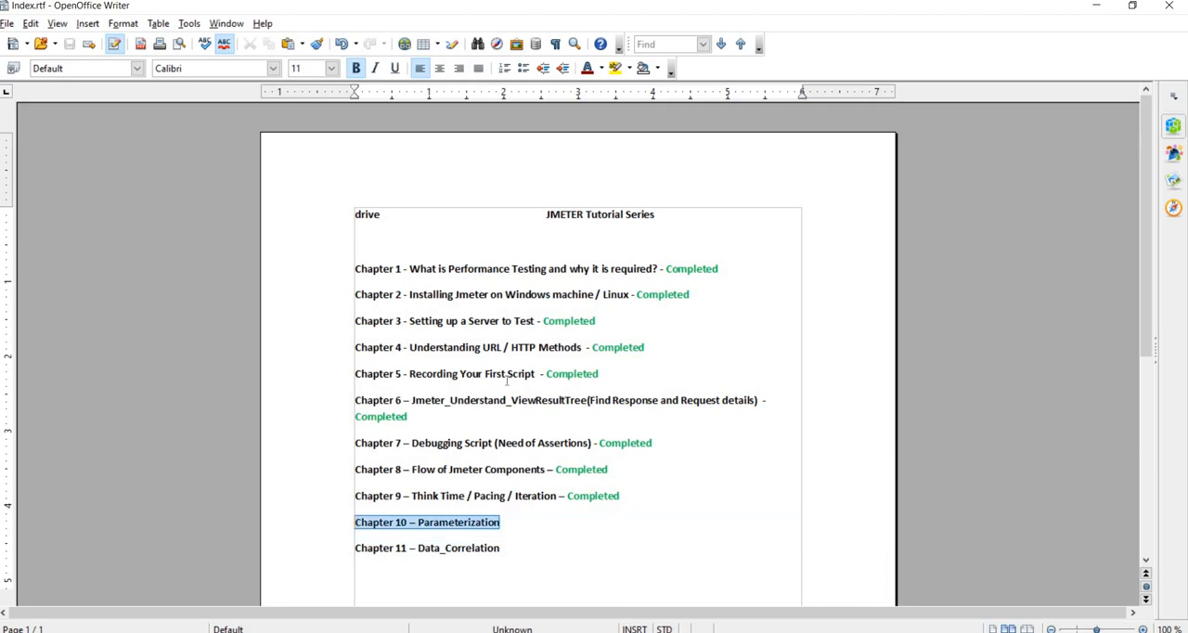
Minimize the tutorial chapter index and split the browser's User Information tabs into separate windows
{"action": "left_click", "coordinate": [1096, 8]}
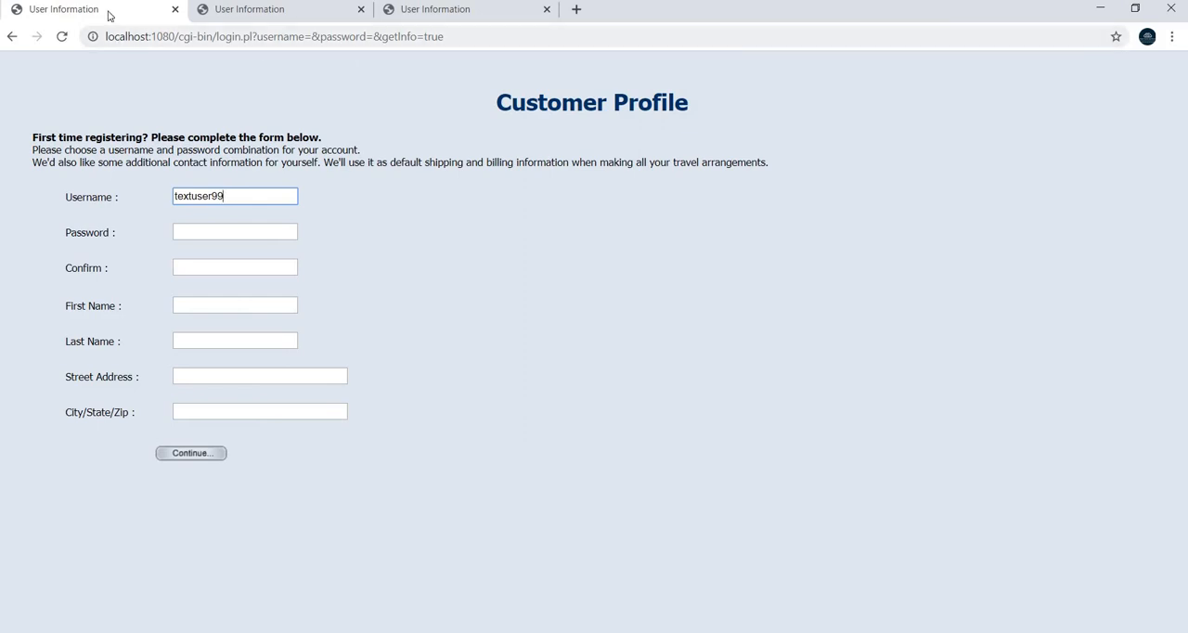
{"action": "left_click_drag", "start_coordinate": [109, 14], "coordinate": [186, 8]}
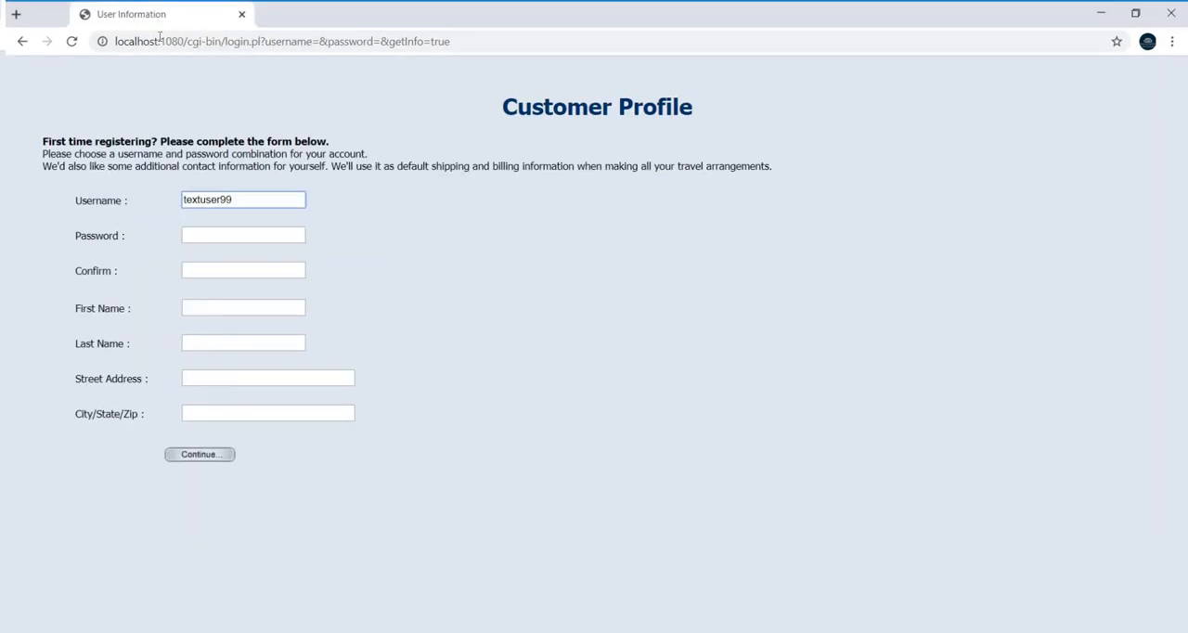
{"action": "left_click", "coordinate": [1127, 11]}
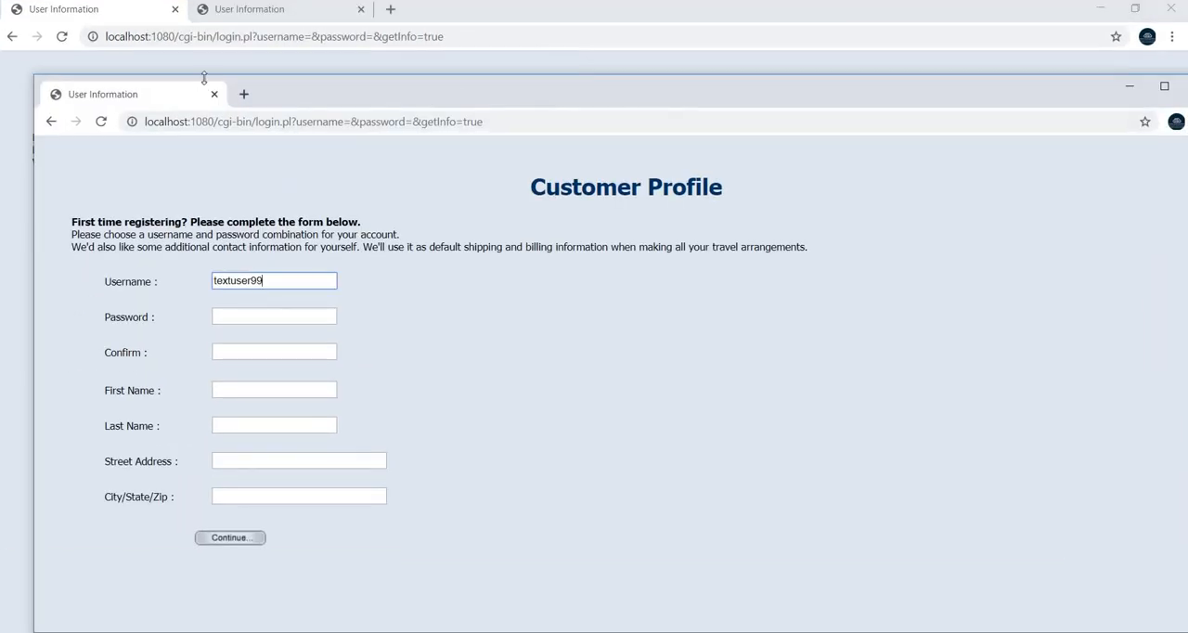
{"action": "left_click_drag", "start_coordinate": [120, 18], "coordinate": [410, 4]}
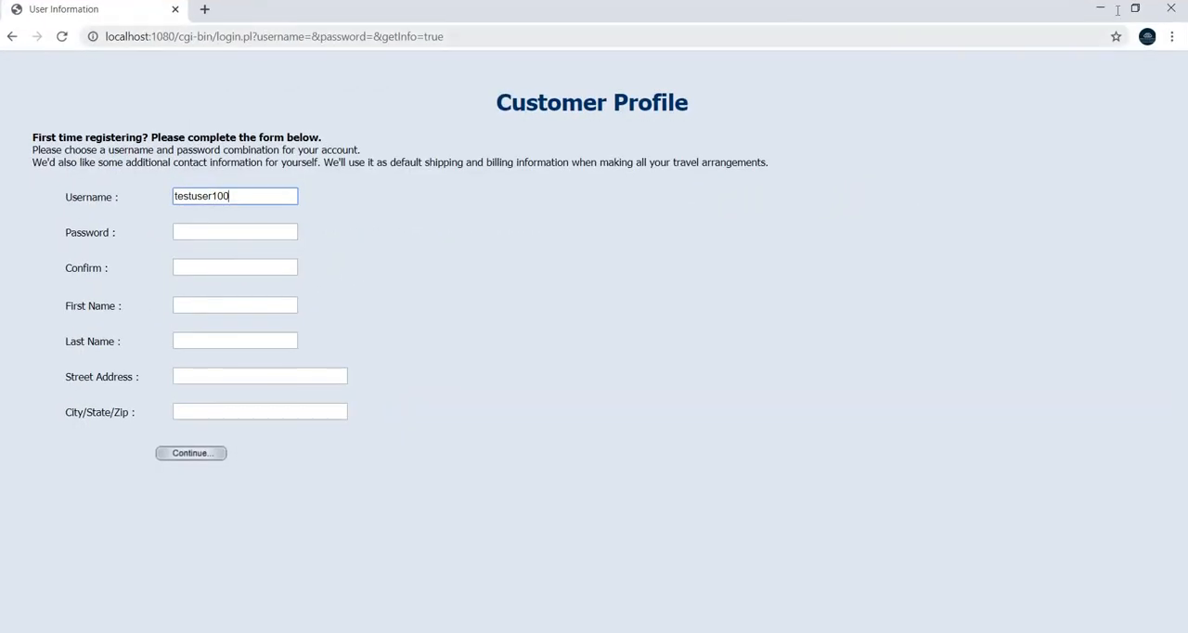
Change the username in the frontmost Customer Profile form to testuser102 and restore that window from full screen
{"action": "key", "text": "BackSpace"}
{"action": "type", "text": "2"}
{"action": "left_click_drag", "start_coordinate": [281, 16], "coordinate": [345, 29]}
Arrange the three Customer Profile windows side by side in the order testuser102, testuser100, textuser99
{"action": "left_click", "coordinate": [567, 597]}
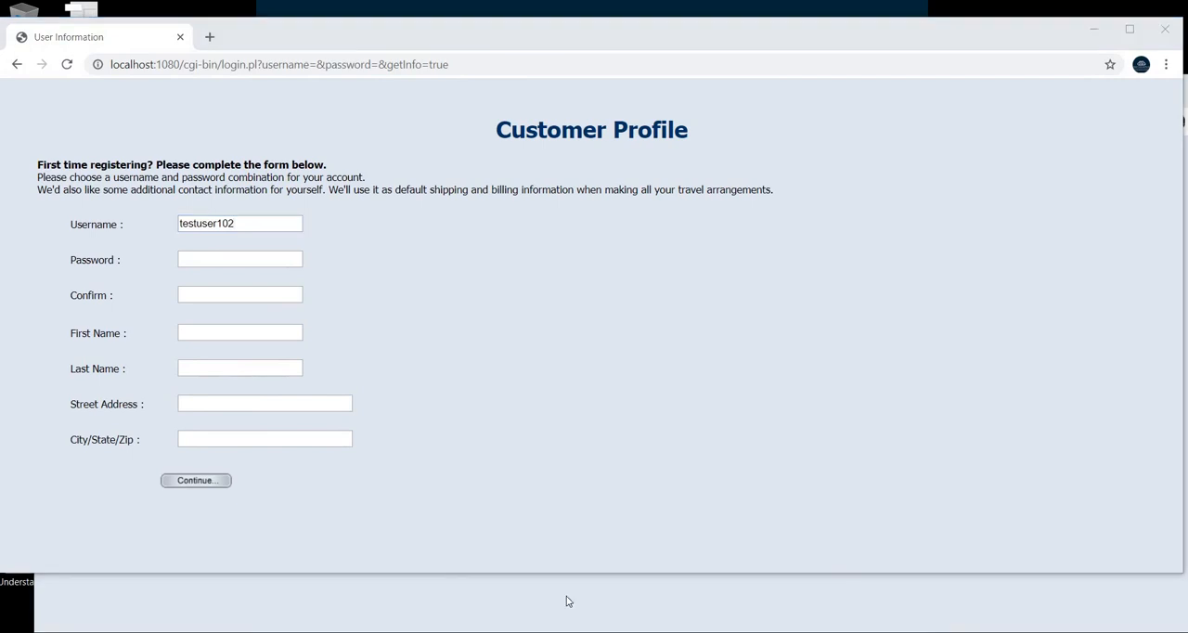
{"action": "mouse_move", "coordinate": [452, 589]}
{"action": "left_click", "coordinate": [599, 534]}
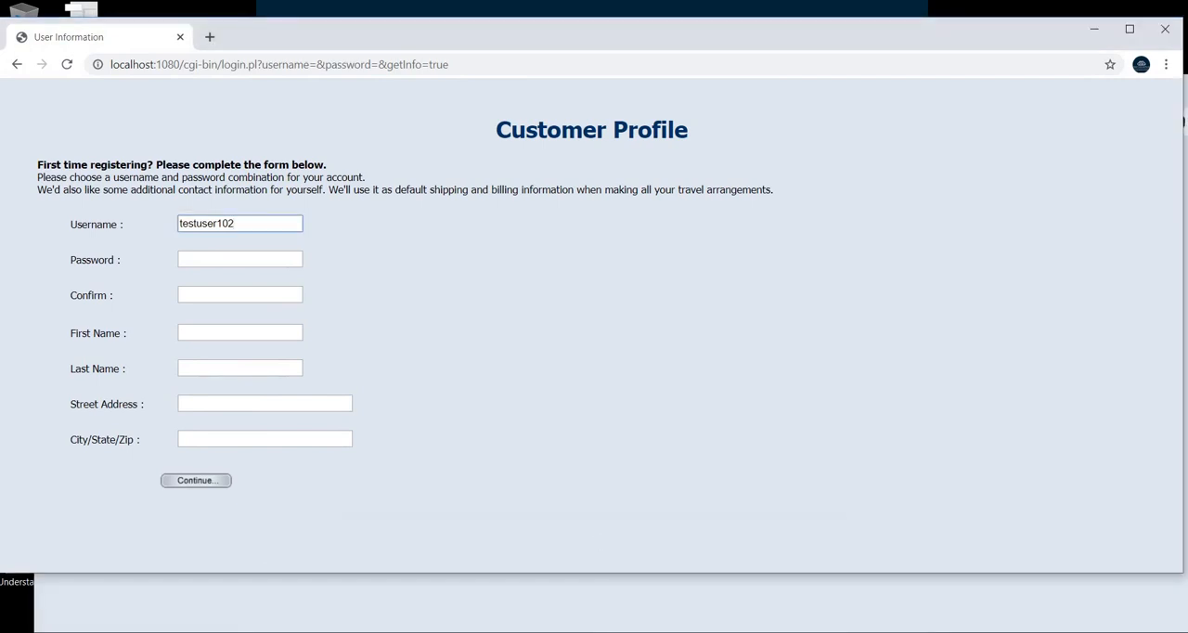
{"action": "mouse_move", "coordinate": [591, 613]}
{"action": "left_click", "coordinate": [764, 575]}
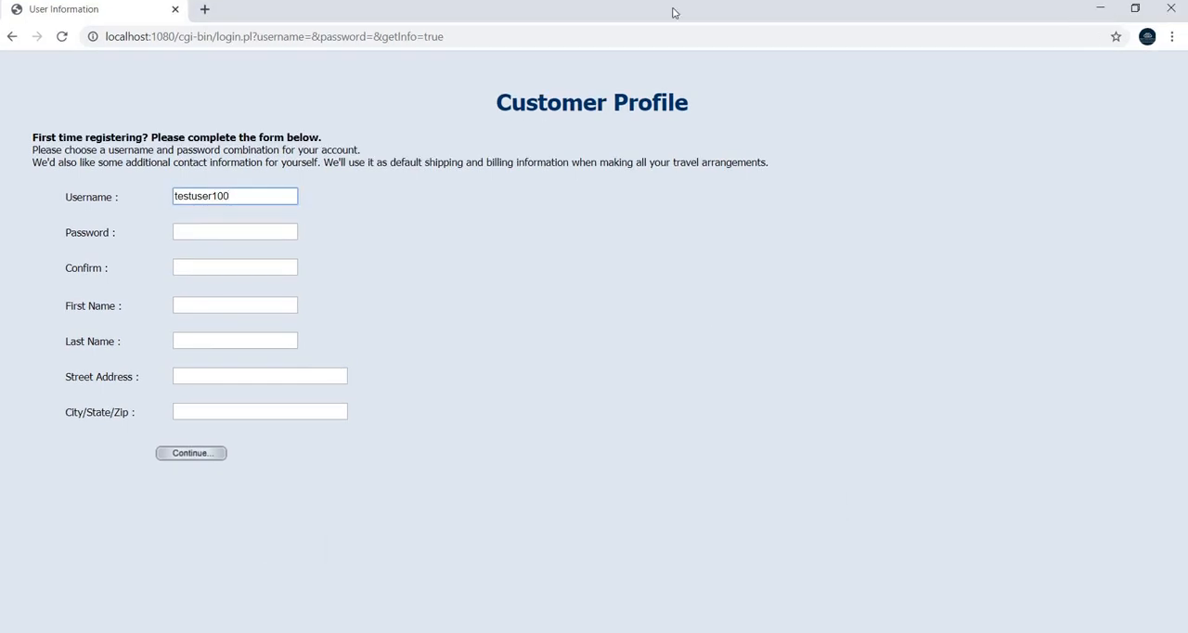
{"action": "left_click_drag", "start_coordinate": [674, 10], "coordinate": [725, 39]}
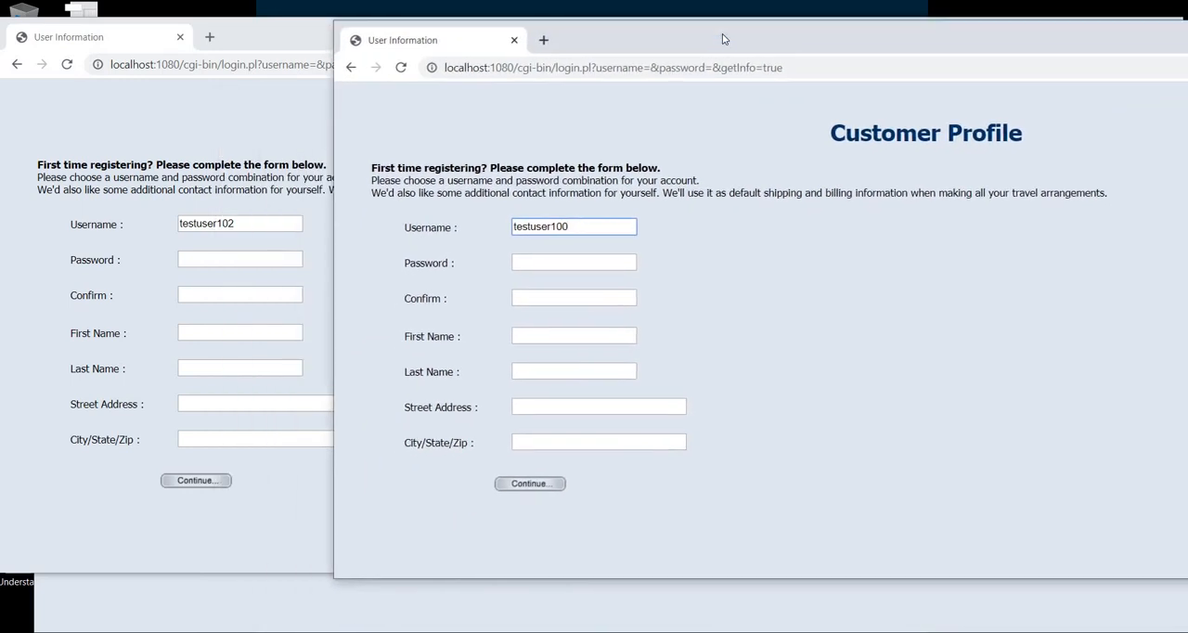
{"action": "left_click", "coordinate": [105, 600]}
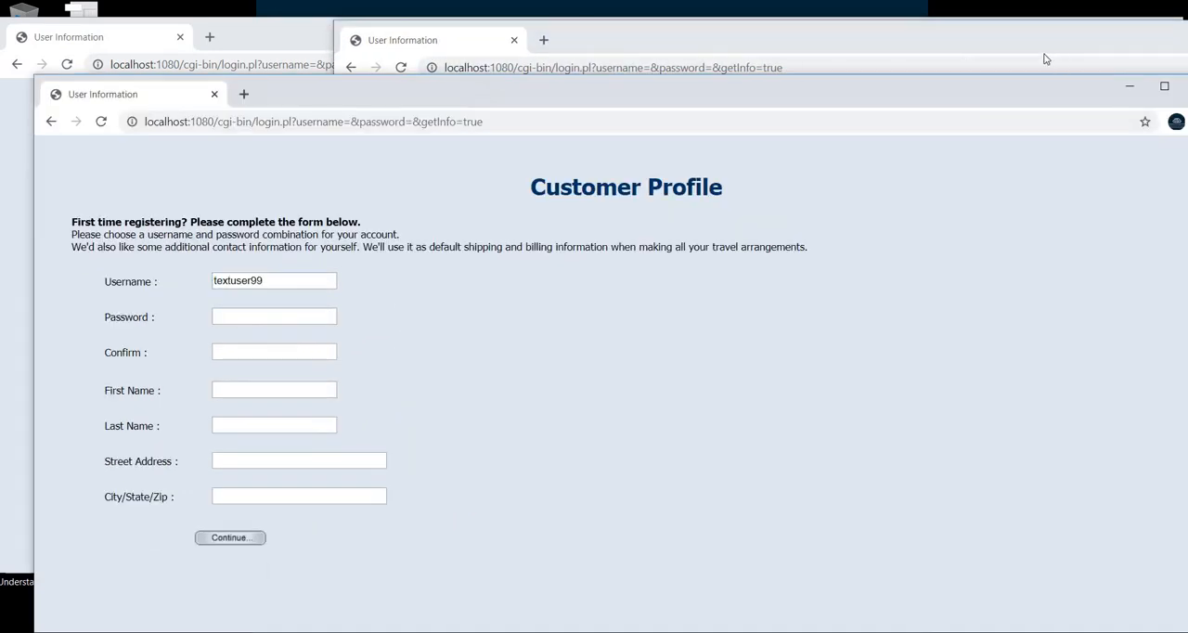
{"action": "left_click_drag", "start_coordinate": [459, 93], "coordinate": [971, 102]}
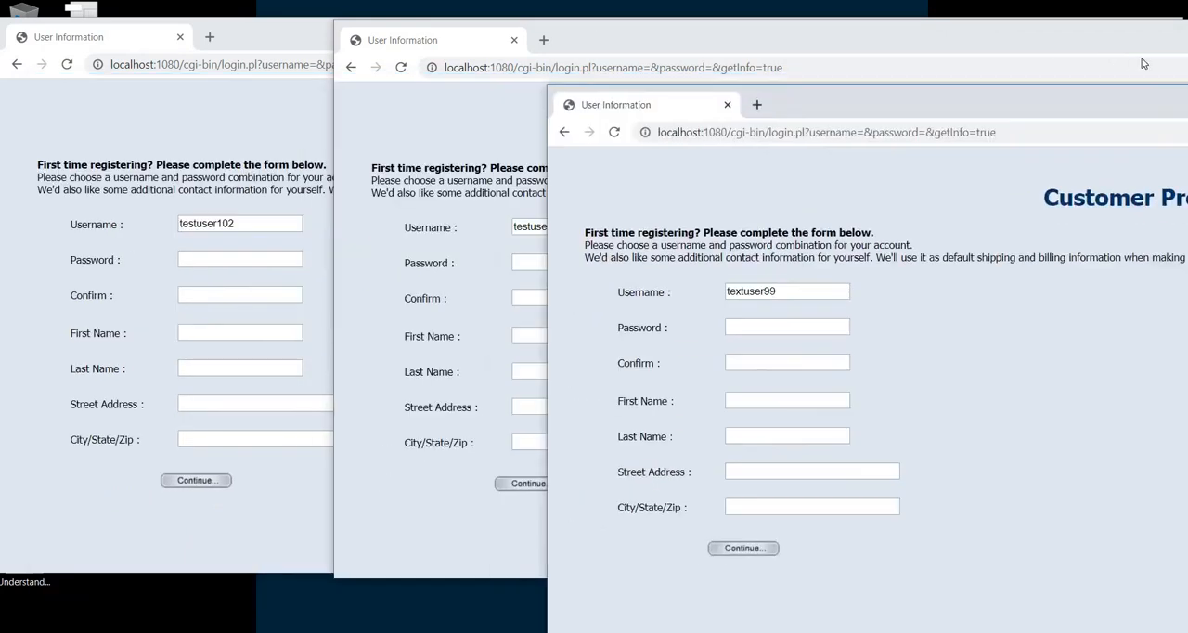
{"action": "left_click_drag", "start_coordinate": [1144, 63], "coordinate": [1163, 33]}
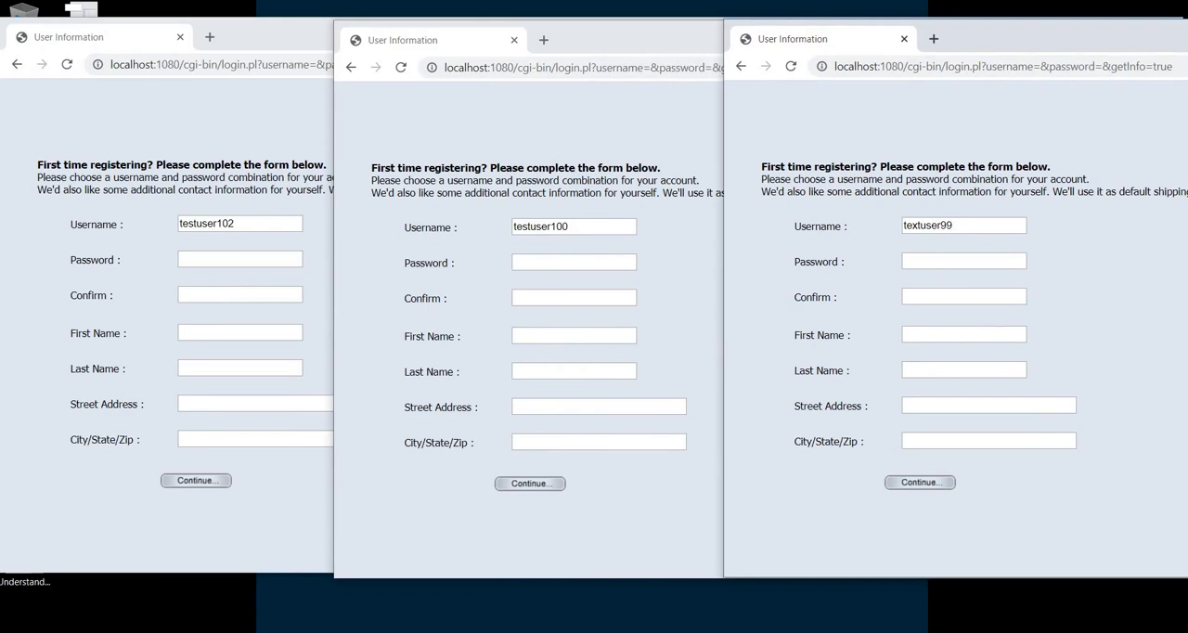
Switch to Apache JMeter, narrow its window and place it below the username fields of the browser forms
{"action": "left_click", "coordinate": [784, 631]}
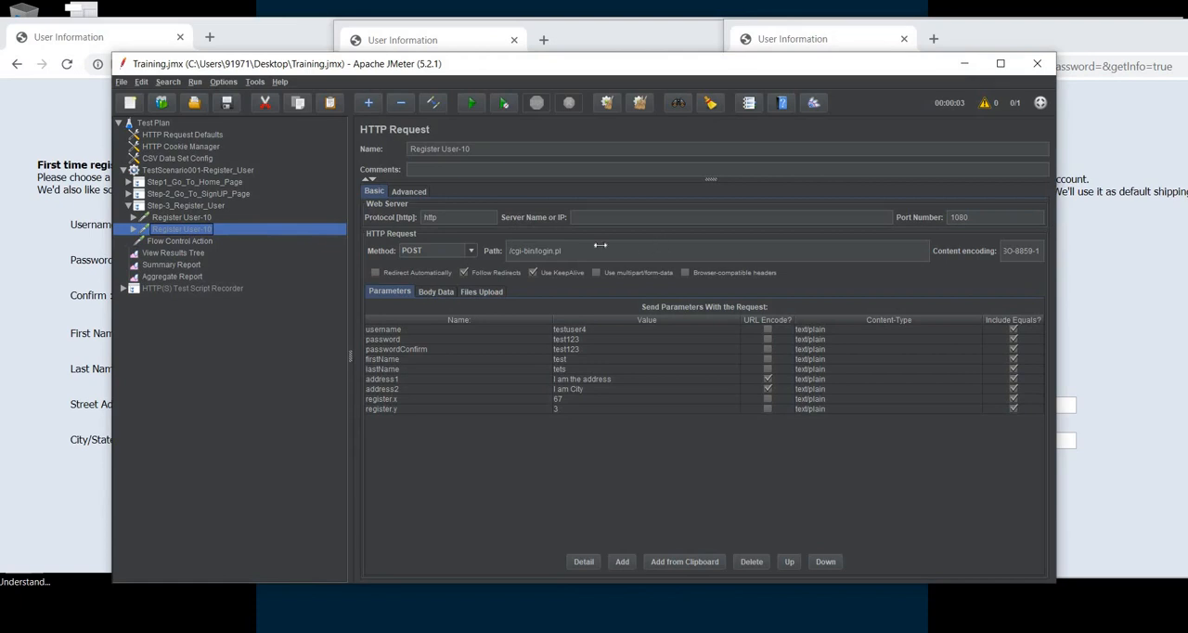
{"action": "left_click_drag", "start_coordinate": [1057, 245], "coordinate": [601, 246]}
{"action": "left_click_drag", "start_coordinate": [433, 68], "coordinate": [583, 271]}
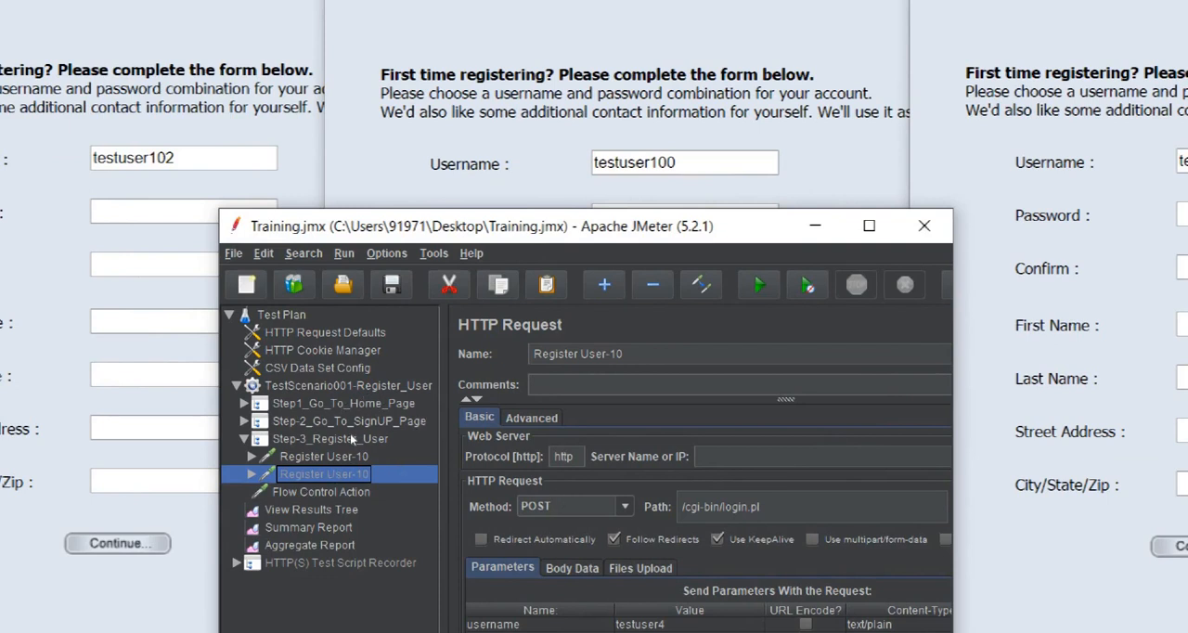
Set the number of threads in the TestScenario001-Register_User thread group to 3
{"action": "left_click", "coordinate": [333, 385]}
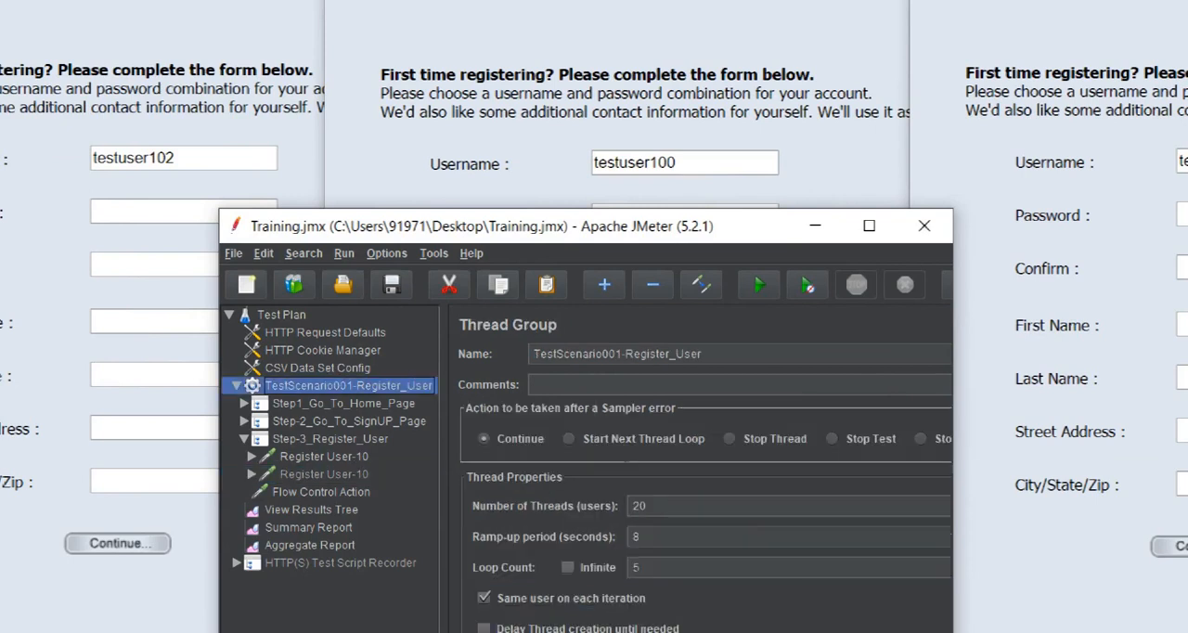
{"action": "double_click", "coordinate": [639, 506]}
{"action": "type", "text": "3"}
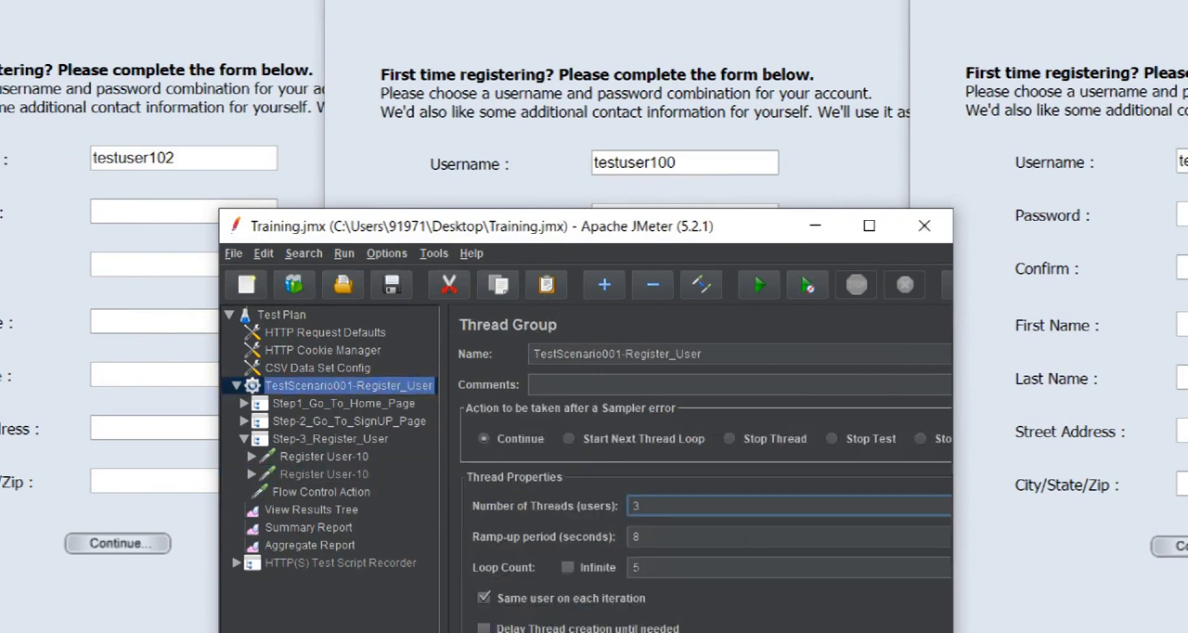
{"action": "left_click", "coordinate": [653, 567]}
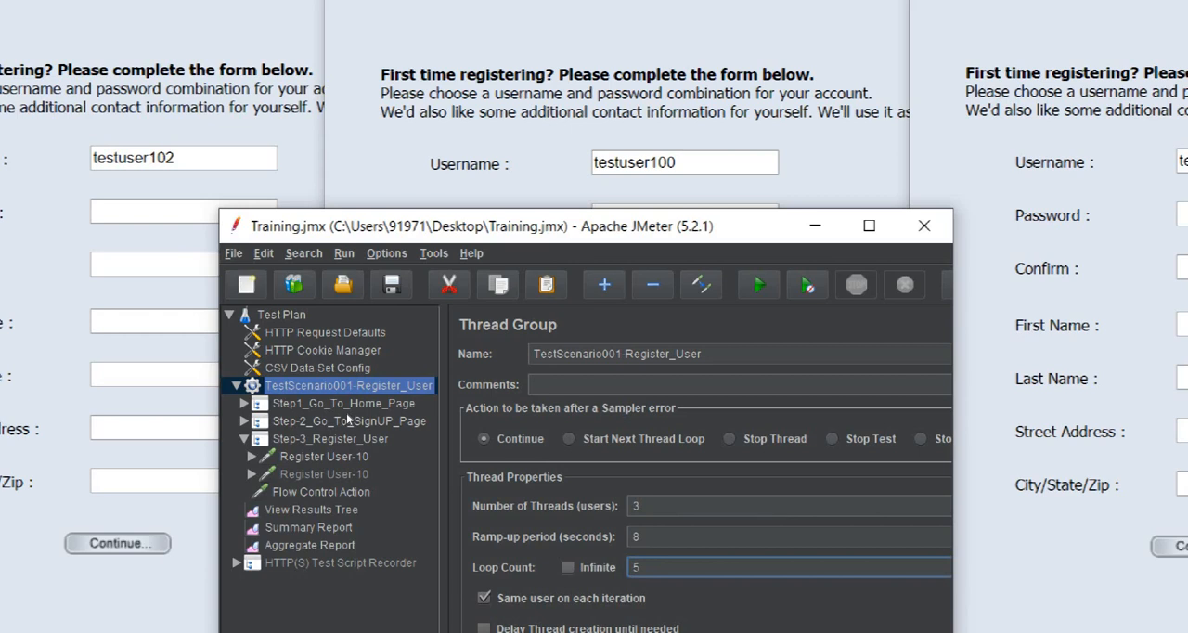
Open the disabled Register User-10 request under Step-3_Register_User and examine its hard-coded username parameter
{"action": "left_click", "coordinate": [345, 437]}
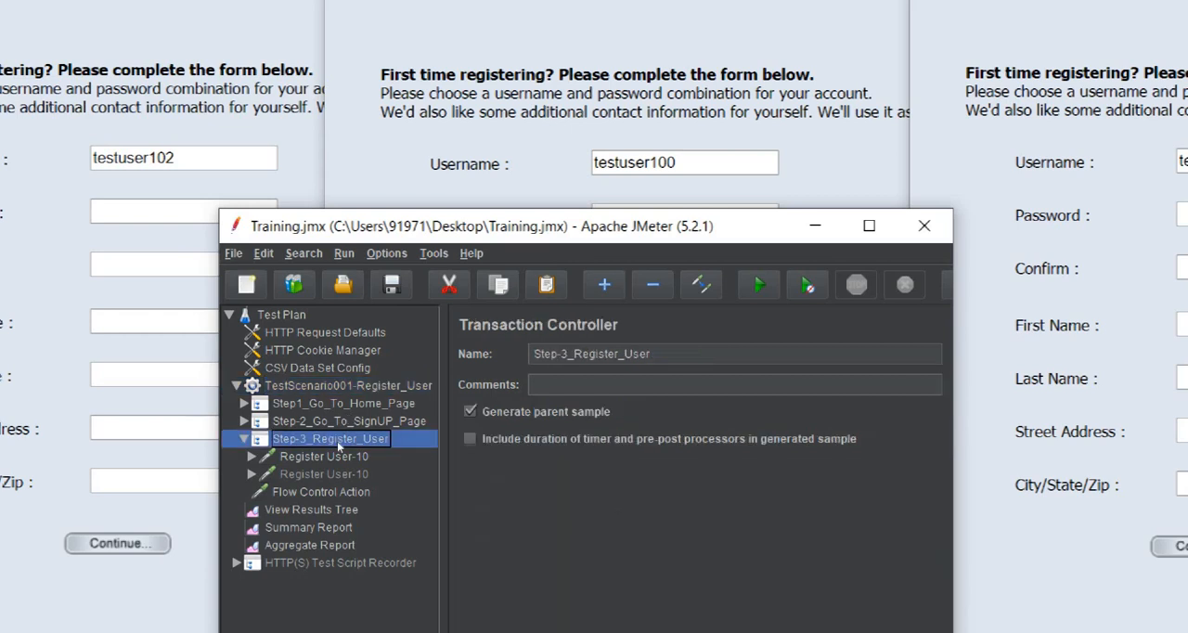
{"action": "left_click", "coordinate": [343, 474]}
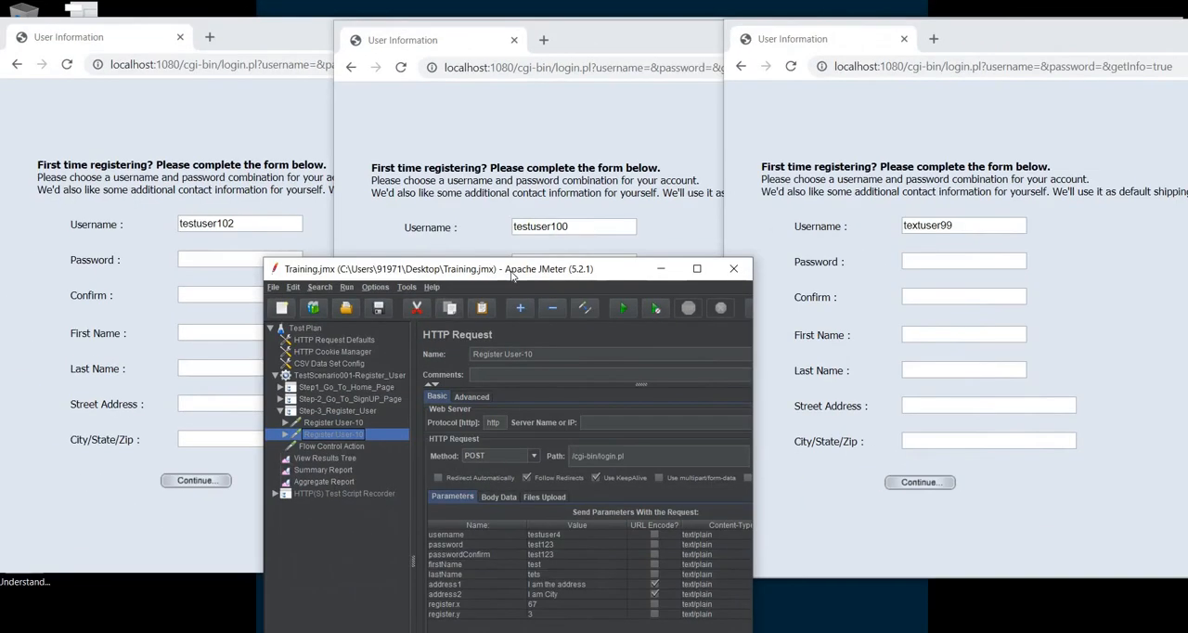
{"action": "left_click_drag", "start_coordinate": [520, 63], "coordinate": [522, 62]}
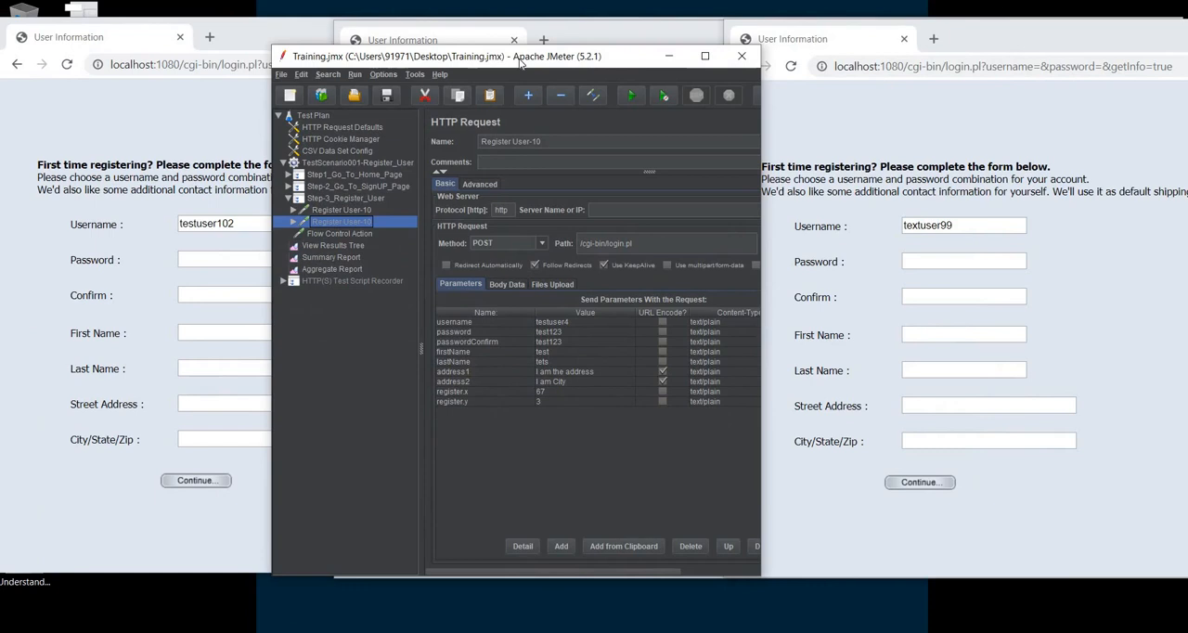
{"action": "left_click", "coordinate": [577, 323]}
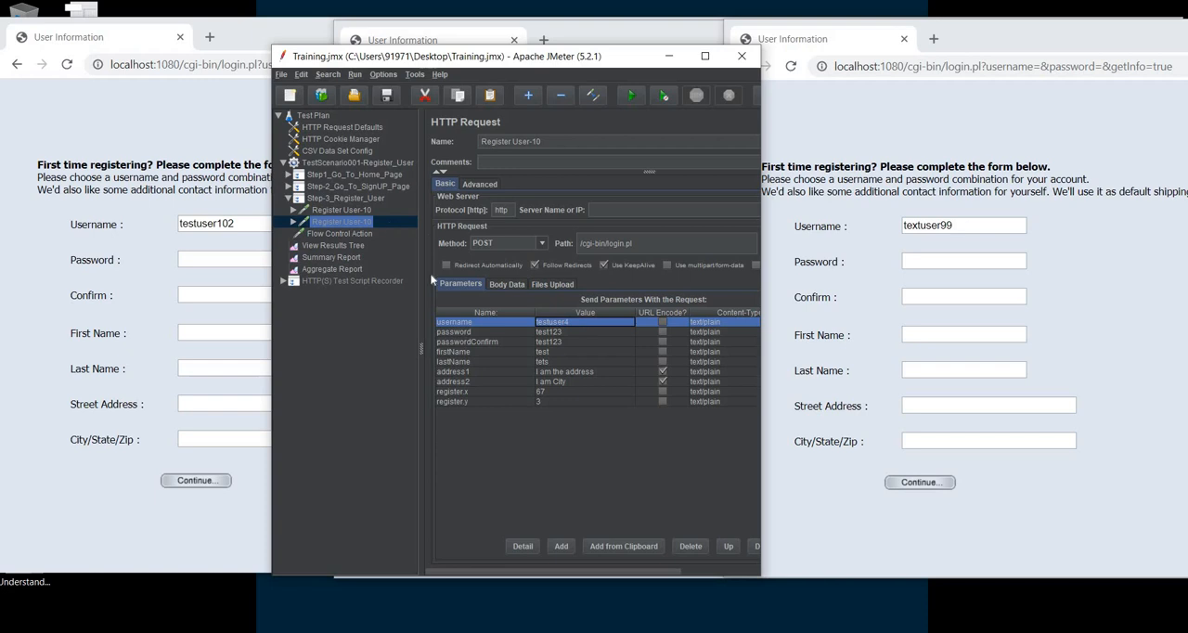
Compare the parameter values of the enabled Register User-10 request with those of the disabled one, focusing on the username
{"action": "left_click", "coordinate": [361, 210]}
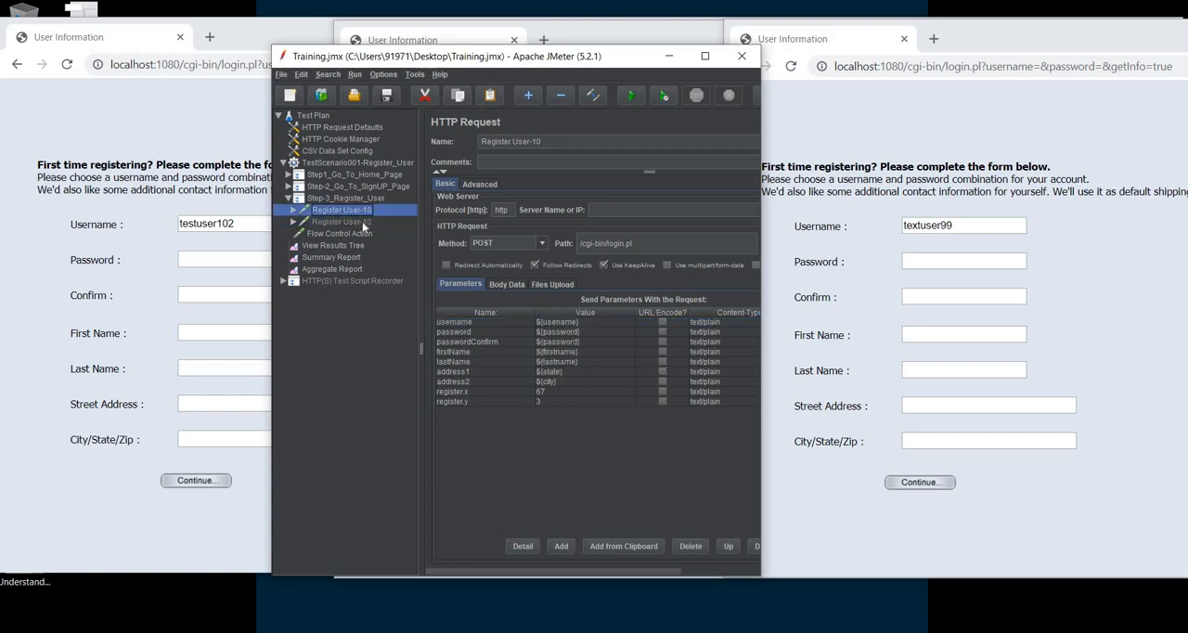
{"action": "left_click", "coordinate": [362, 223]}
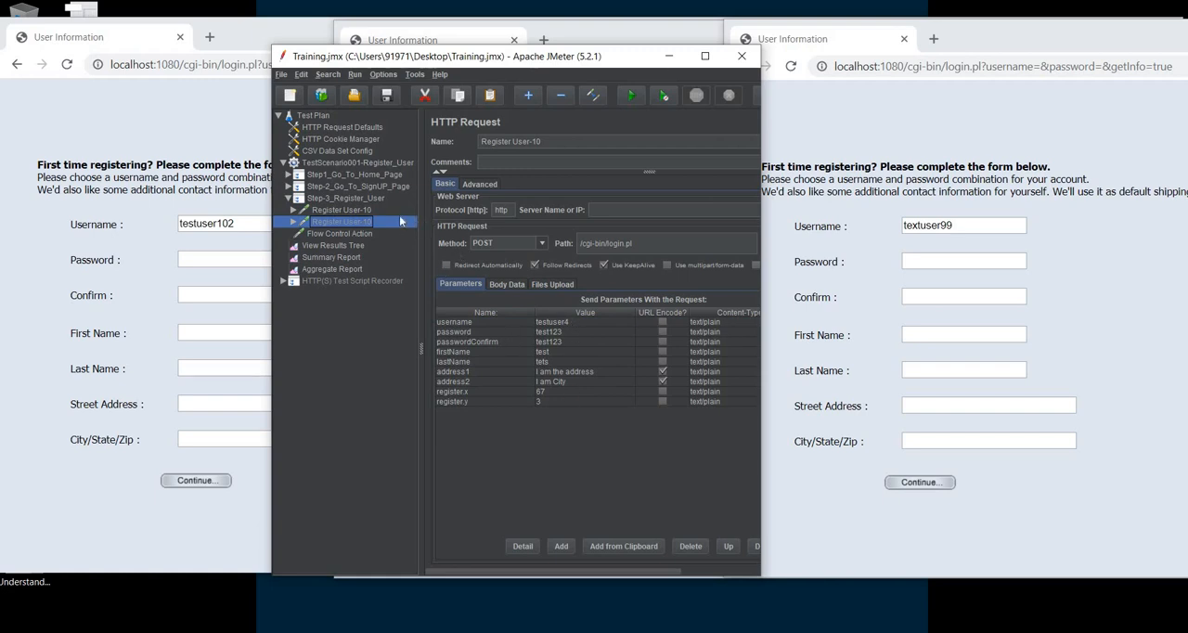
{"action": "left_click", "coordinate": [349, 211]}
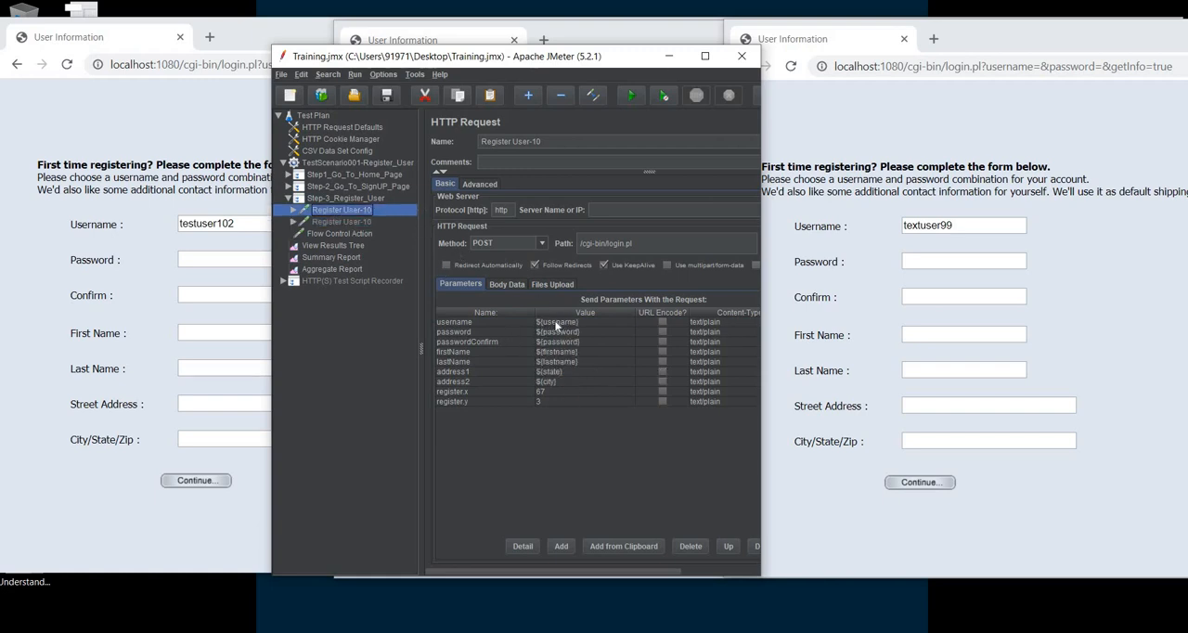
{"action": "double_click", "coordinate": [583, 322]}
{"action": "double_click", "coordinate": [563, 322]}
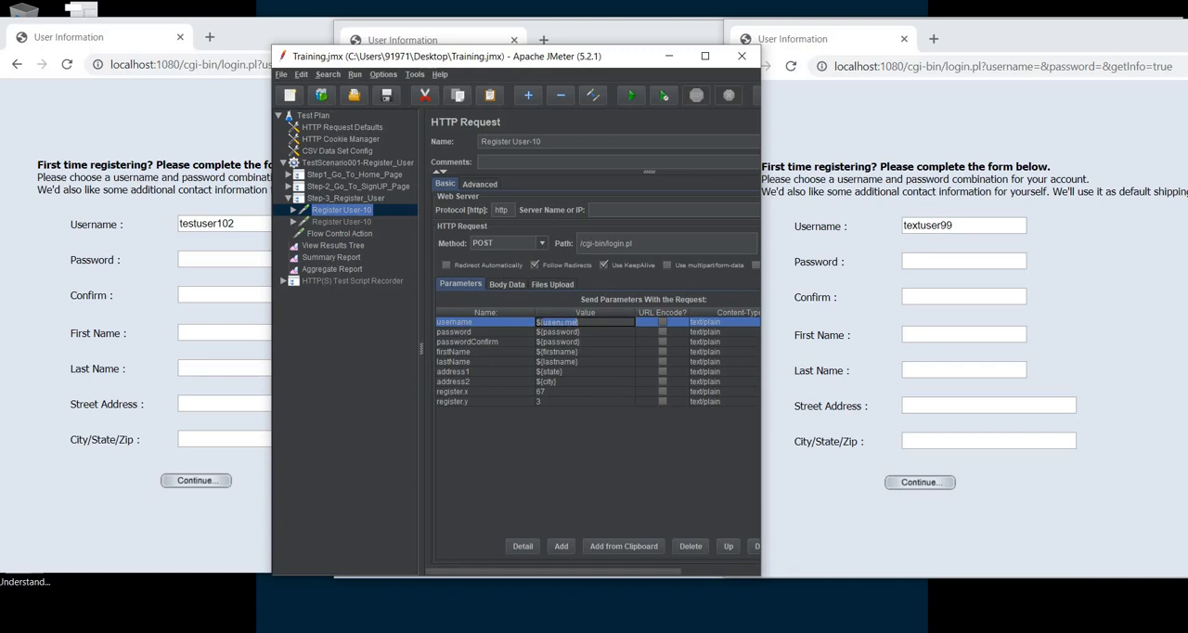
{"action": "type", "text": "r"}
{"action": "left_click", "coordinate": [348, 221]}
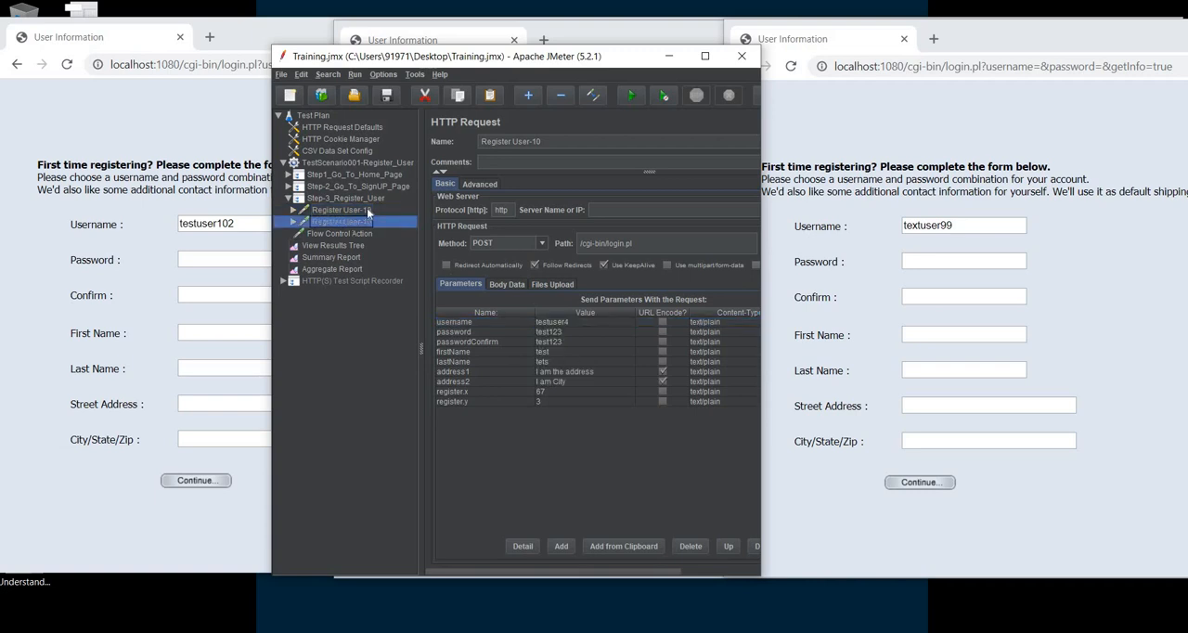
{"action": "left_click", "coordinate": [367, 210]}
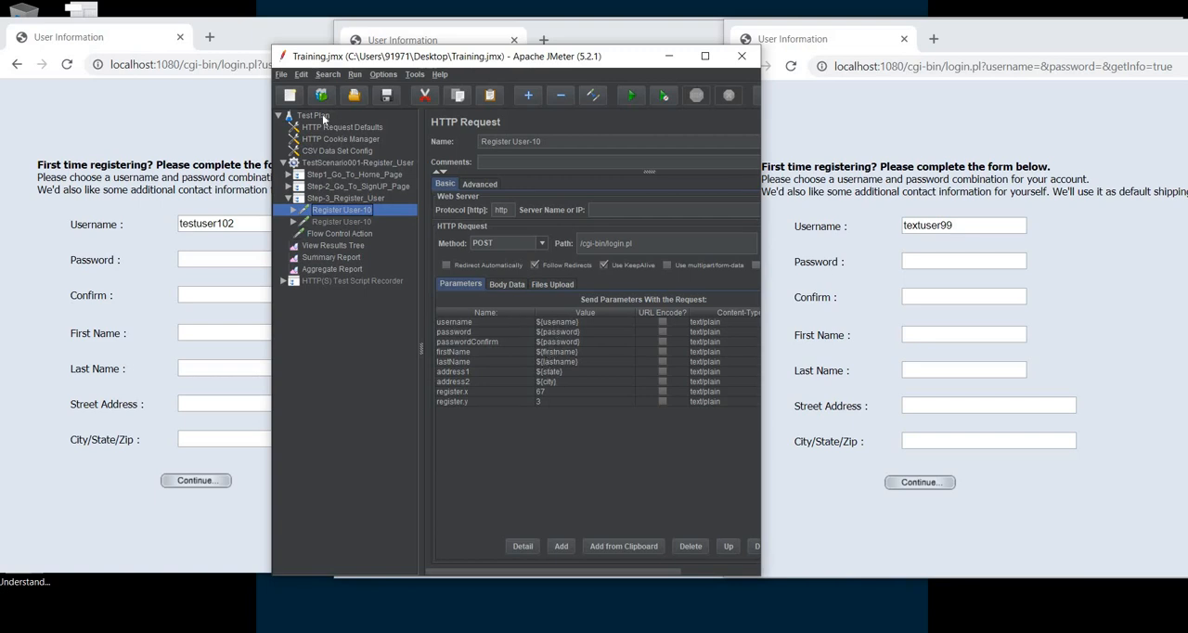
Locate CSV Data Set Config among the config elements that can be added to the Test Plan
{"action": "left_click", "coordinate": [320, 116]}
{"action": "right_click", "coordinate": [323, 116]}
{"action": "mouse_move", "coordinate": [335, 121]}
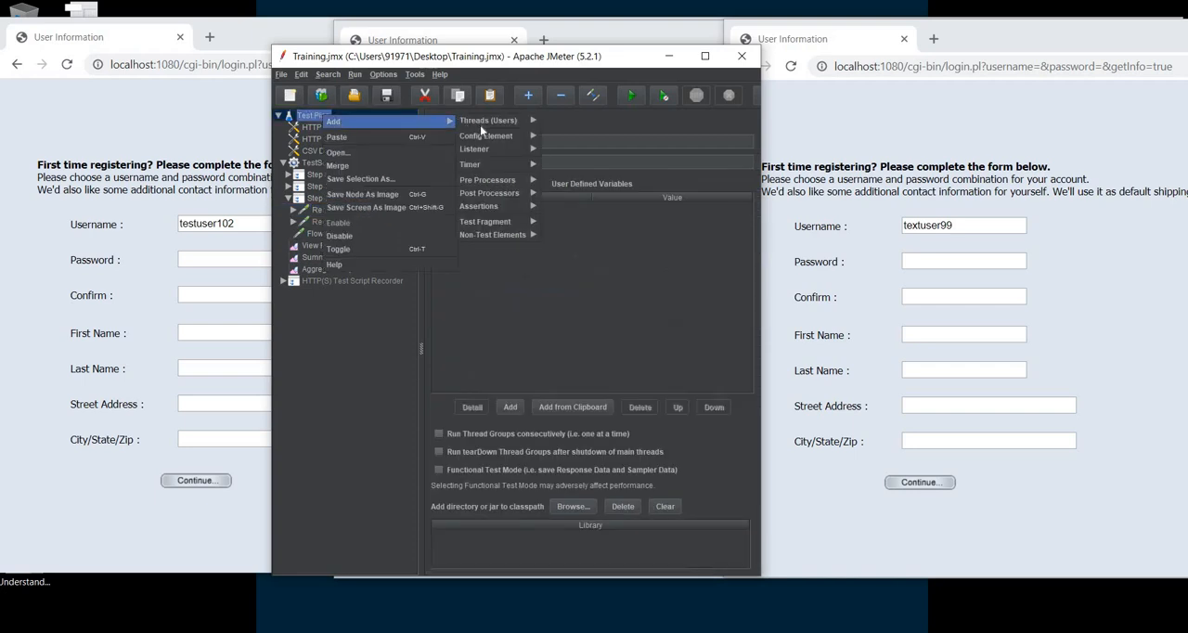
{"action": "mouse_move", "coordinate": [480, 136]}
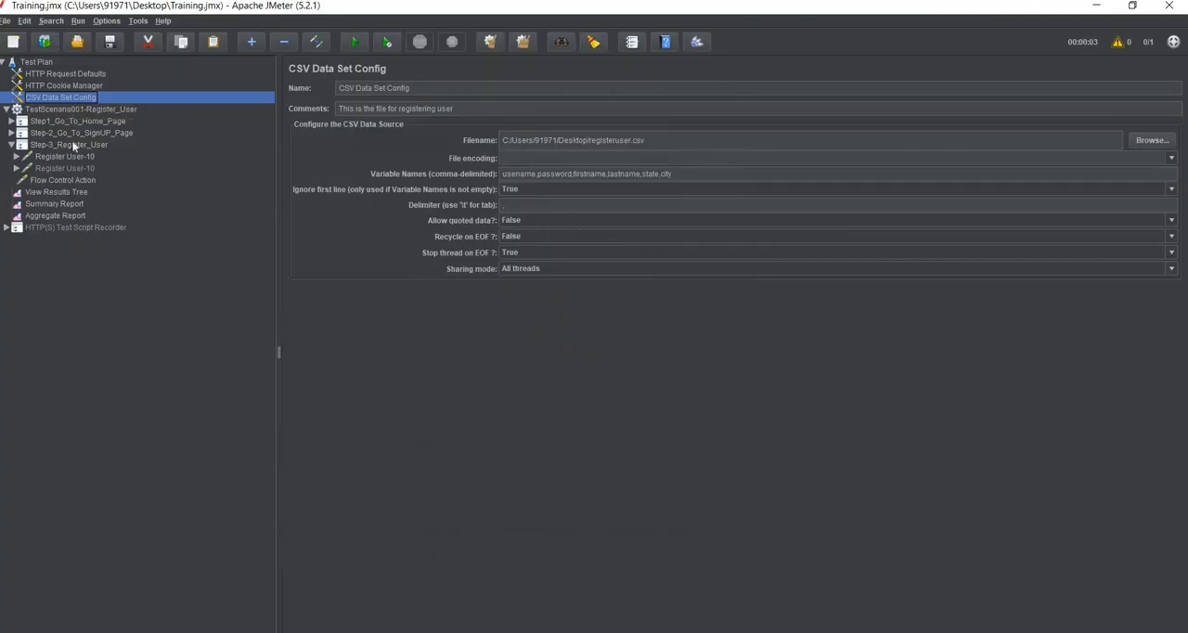
Open the existing CSV Data Set Config in the test plan and examine its data file path
{"action": "left_click", "coordinate": [73, 146]}
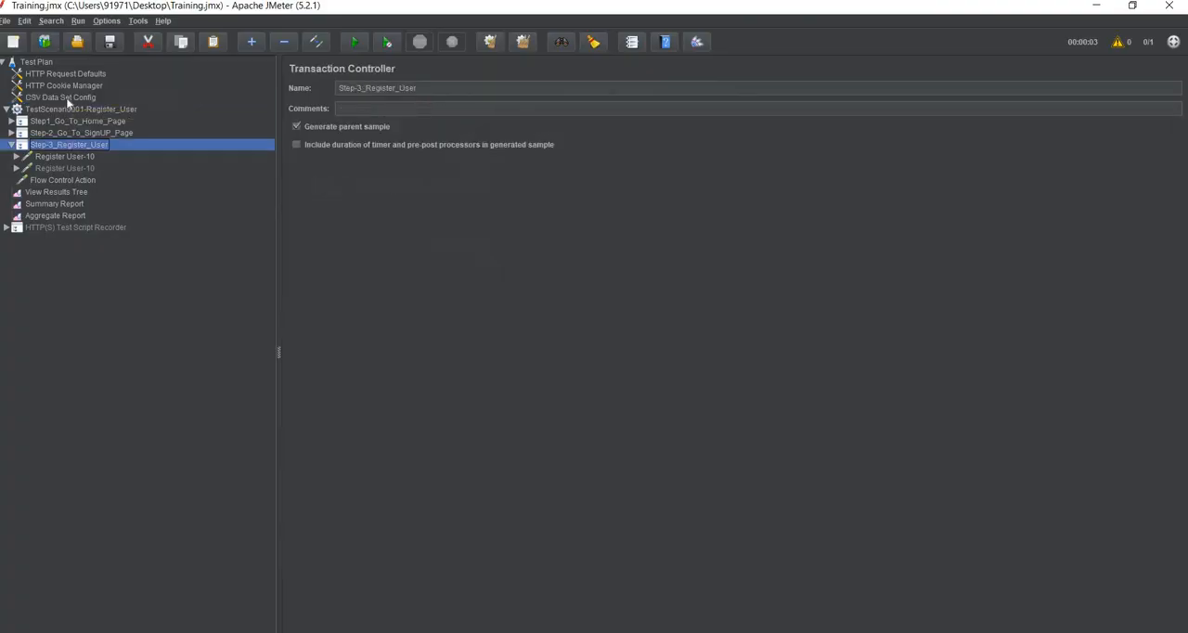
{"action": "left_click", "coordinate": [66, 96]}
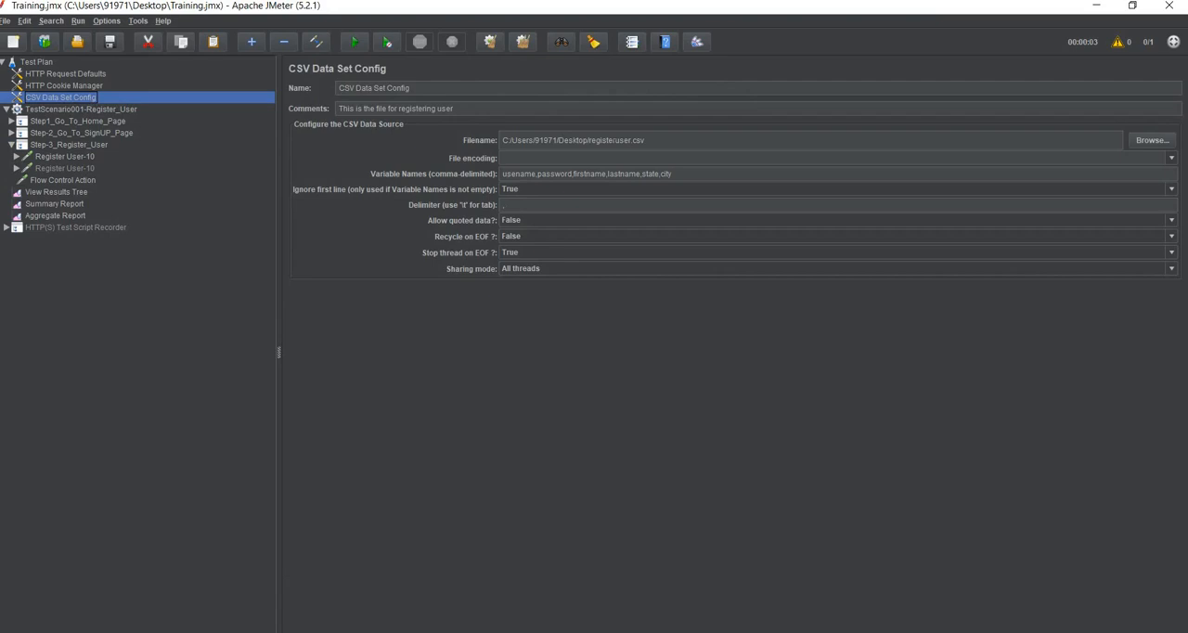
{"action": "left_click_drag", "start_coordinate": [645, 141], "coordinate": [502, 140]}
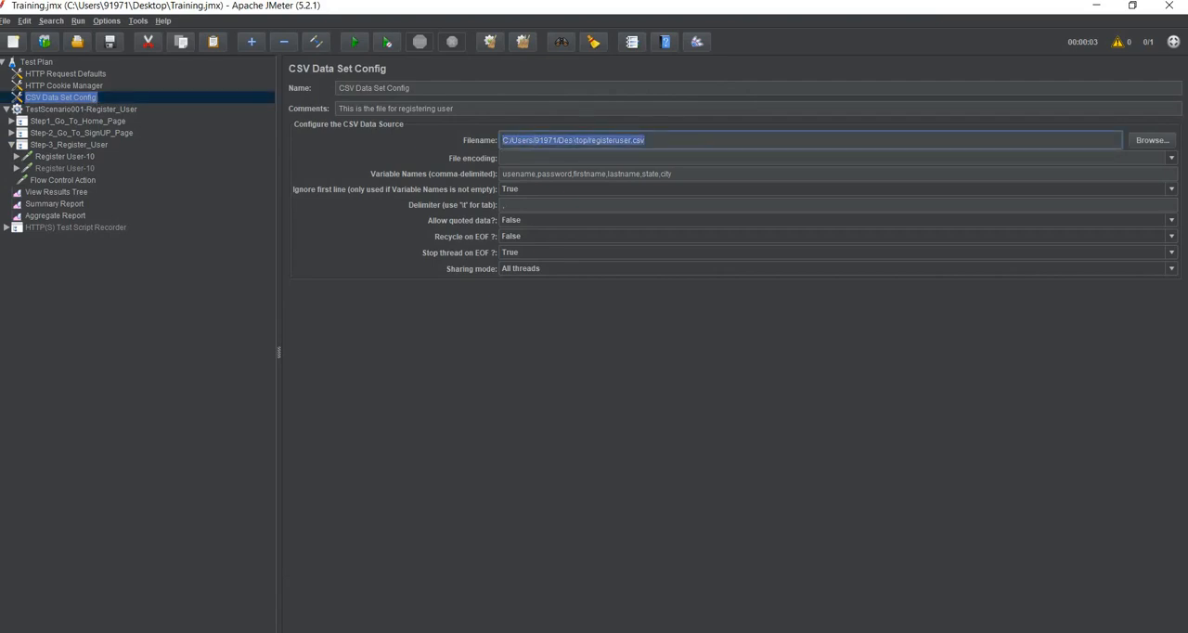
Open the desktop file registeruser.csv in Notepad++ and move its window so the CSV Data Set Config values stay visible
{"action": "double_click", "coordinate": [722, 10]}
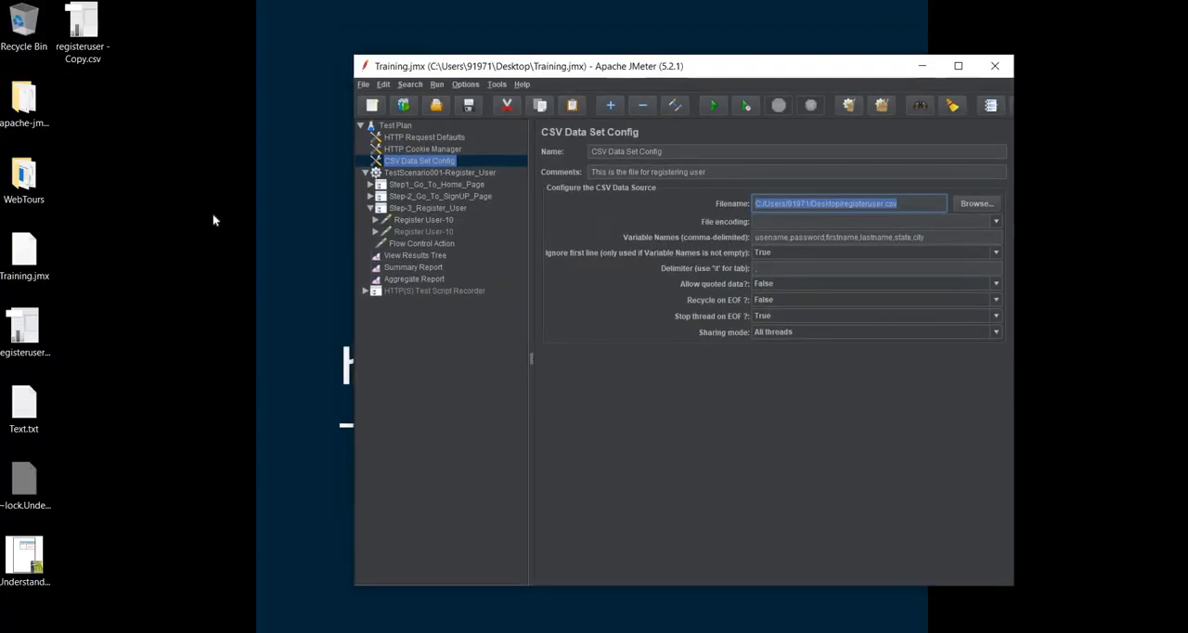
{"action": "right_click", "coordinate": [32, 332]}
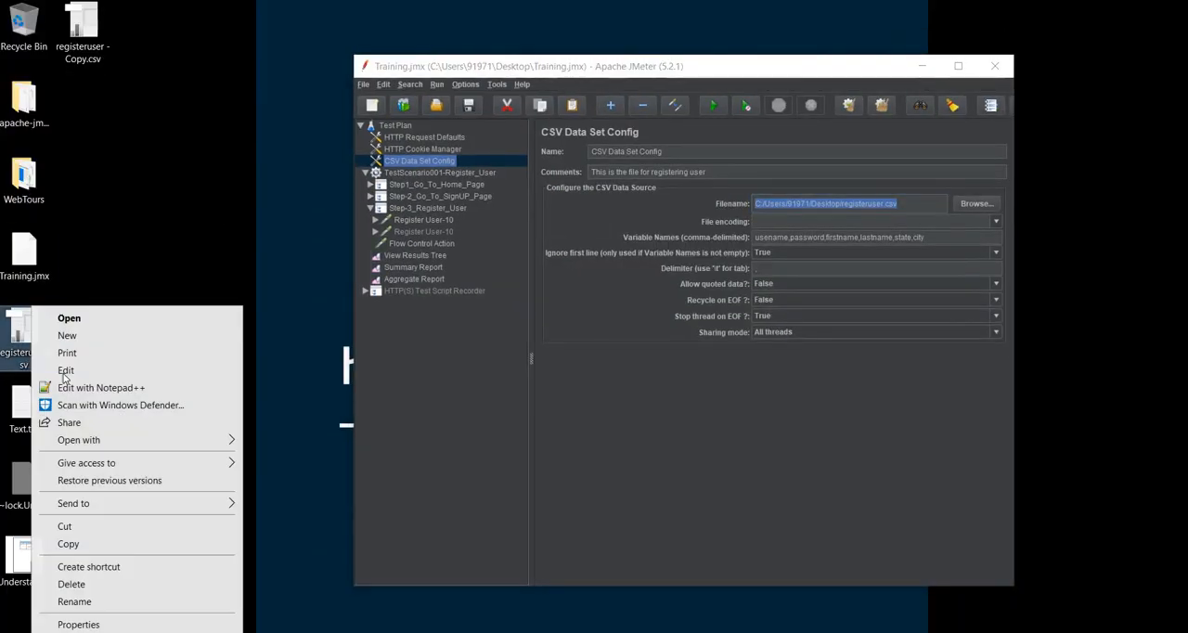
{"action": "left_click", "coordinate": [65, 388]}
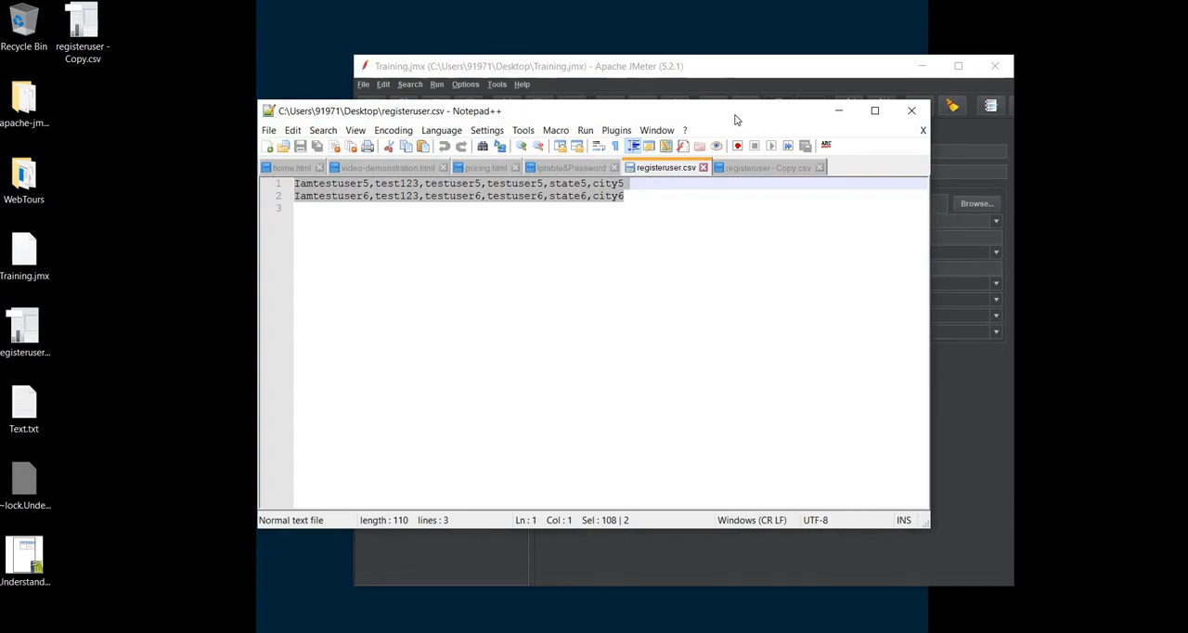
{"action": "left_click_drag", "start_coordinate": [737, 117], "coordinate": [538, 49]}
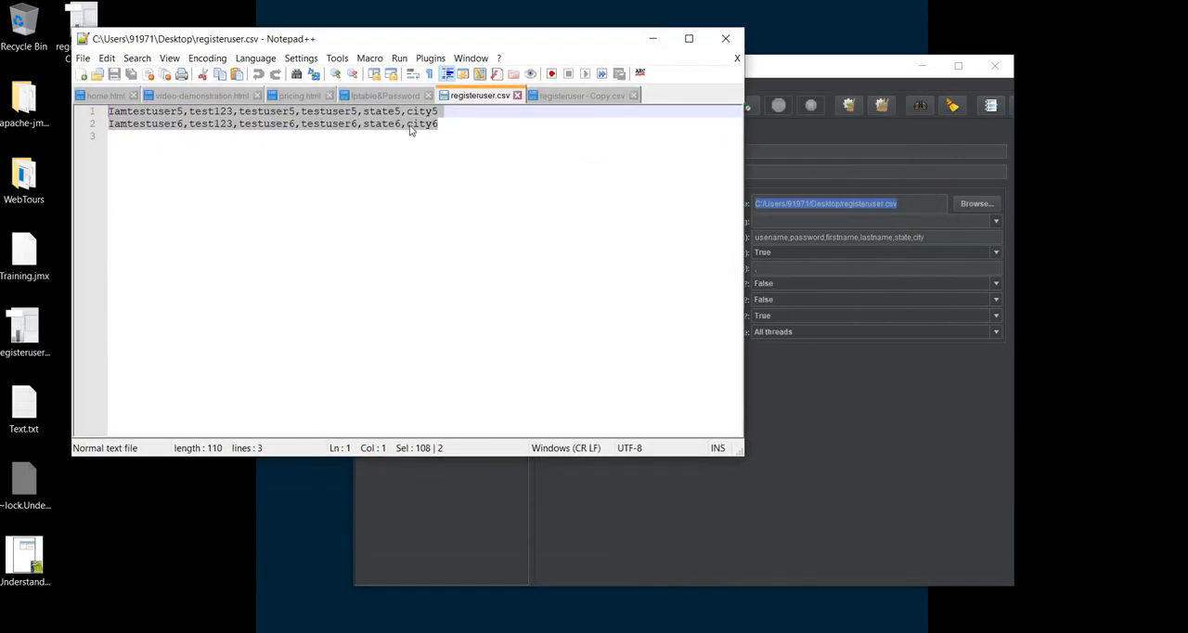
Move the JMeter window below the CSV rows and compare the parameter values of the two Register User-10 requests
{"action": "left_click", "coordinate": [407, 124]}
{"action": "left_click_drag", "start_coordinate": [835, 66], "coordinate": [601, 158]}
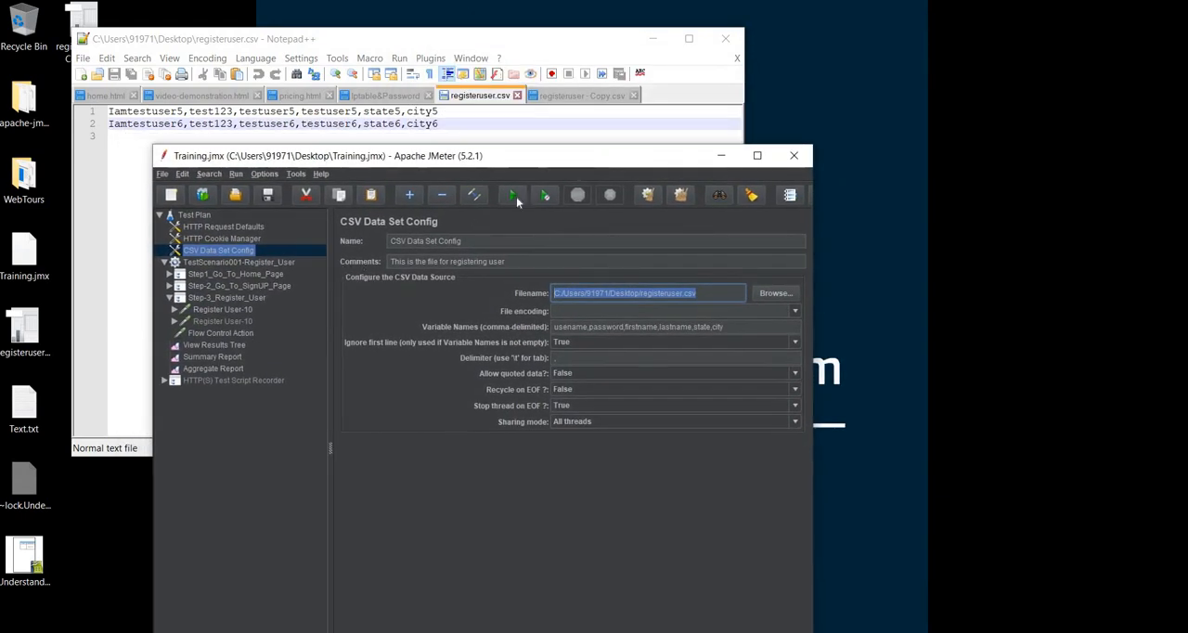
{"action": "left_click", "coordinate": [223, 322]}
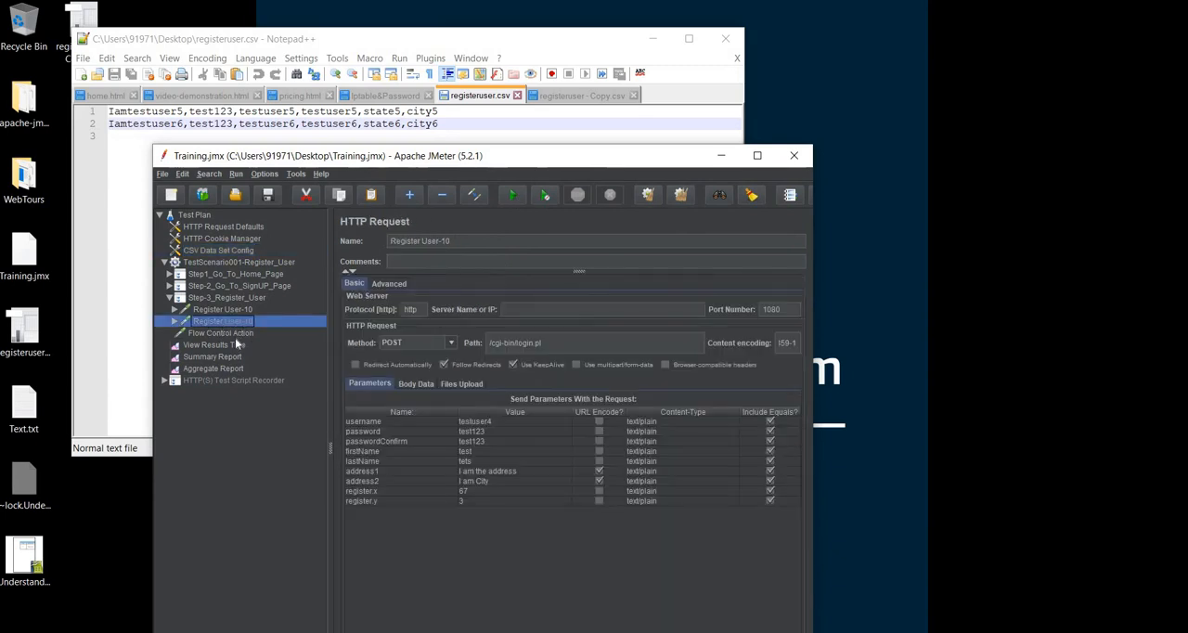
{"action": "left_click", "coordinate": [238, 332]}
{"action": "left_click", "coordinate": [230, 312]}
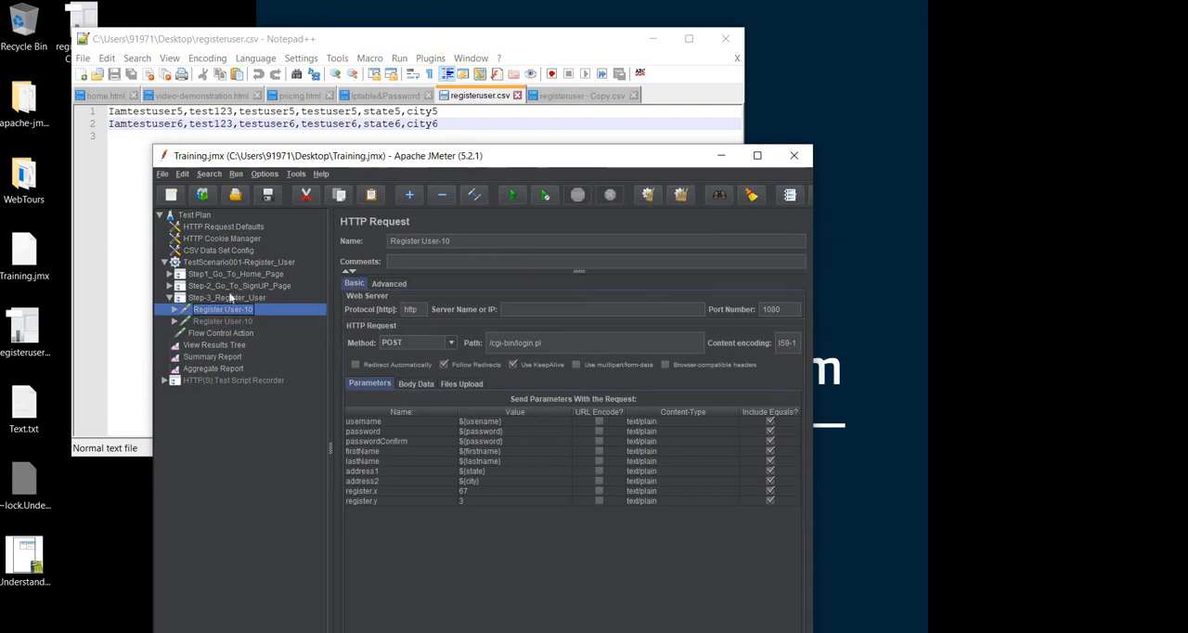
Run the test plan and compare the View Results Tree entries with the thread group's number of threads and loop count
{"action": "left_click", "coordinate": [508, 199]}
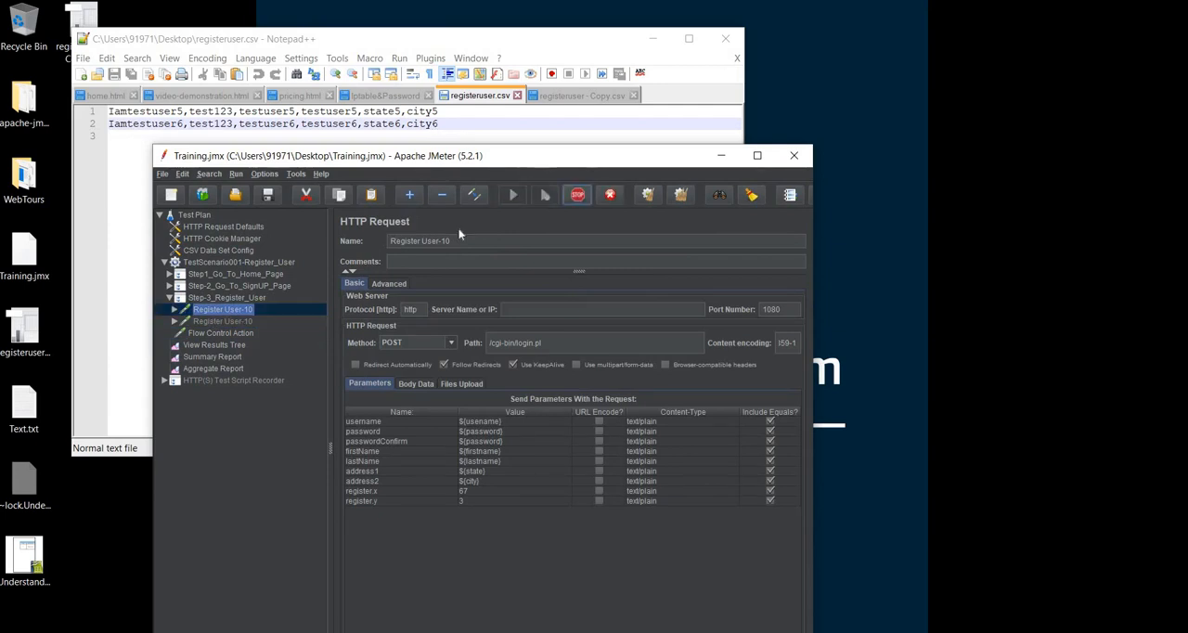
{"action": "left_click", "coordinate": [223, 347]}
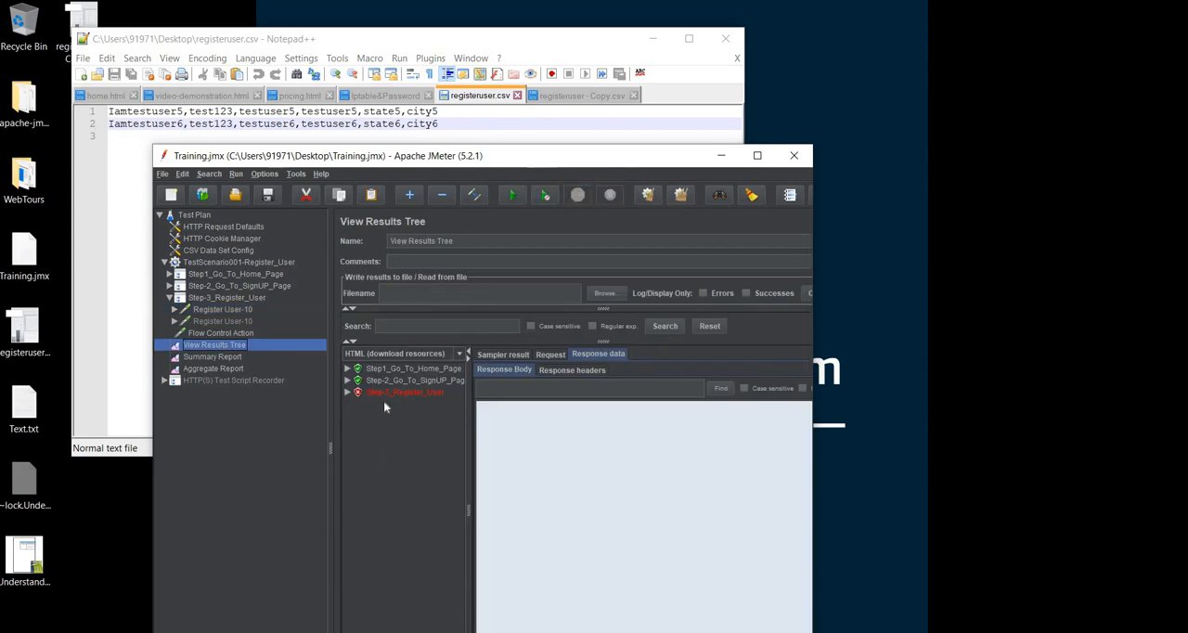
{"action": "left_click", "coordinate": [241, 262]}
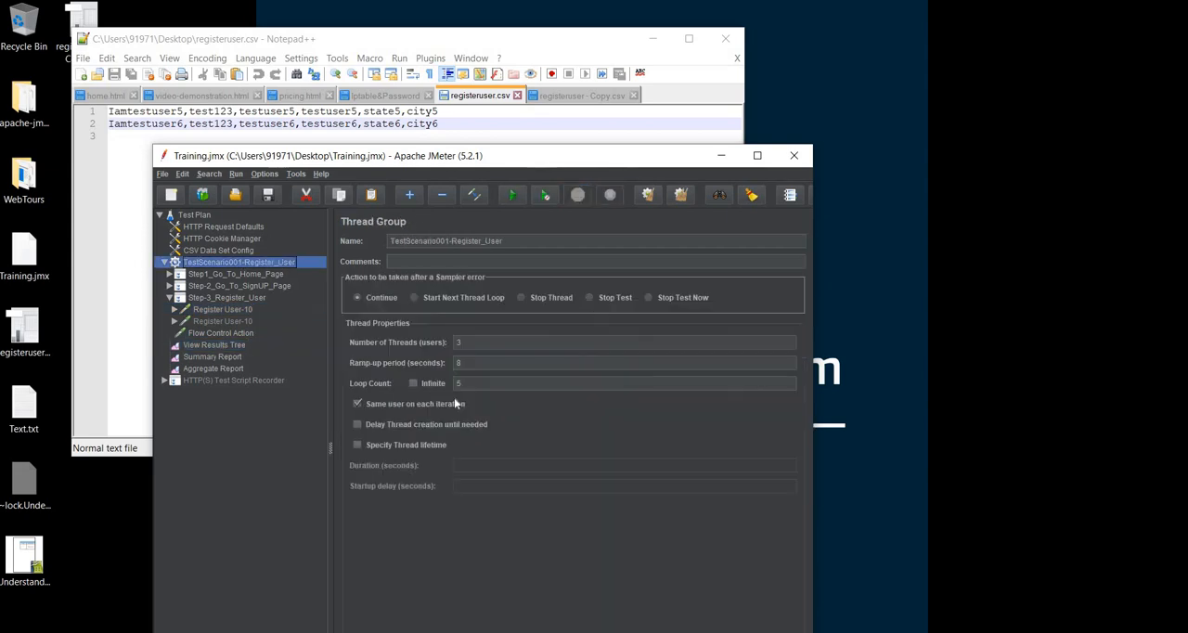
{"action": "double_click", "coordinate": [457, 383]}
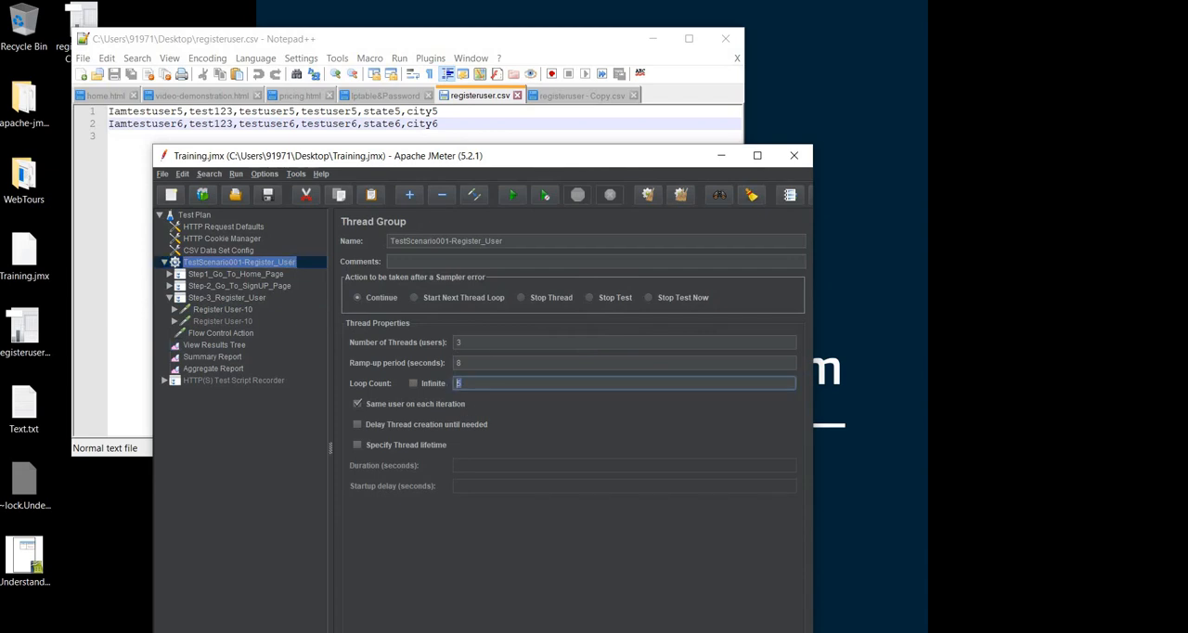
{"action": "left_click_drag", "start_coordinate": [464, 342], "coordinate": [451, 341]}
{"action": "left_click", "coordinate": [217, 345]}
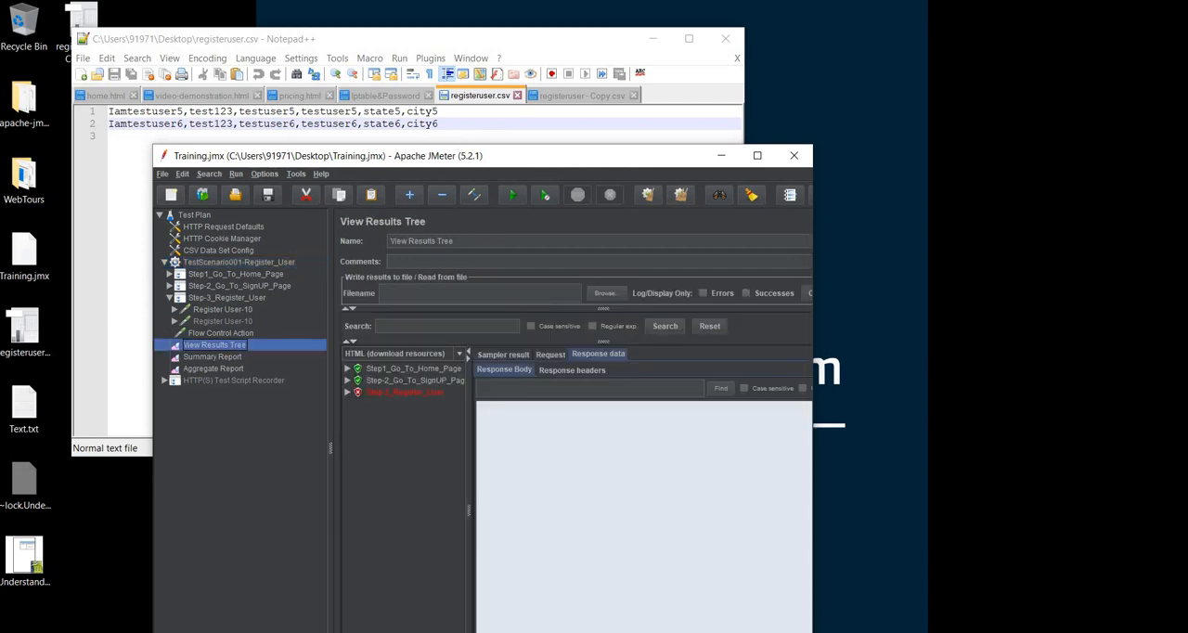
In CSV Data Set Config, set Stop thread on EOF to False and Recycle on EOF to True
{"action": "left_click", "coordinate": [220, 252]}
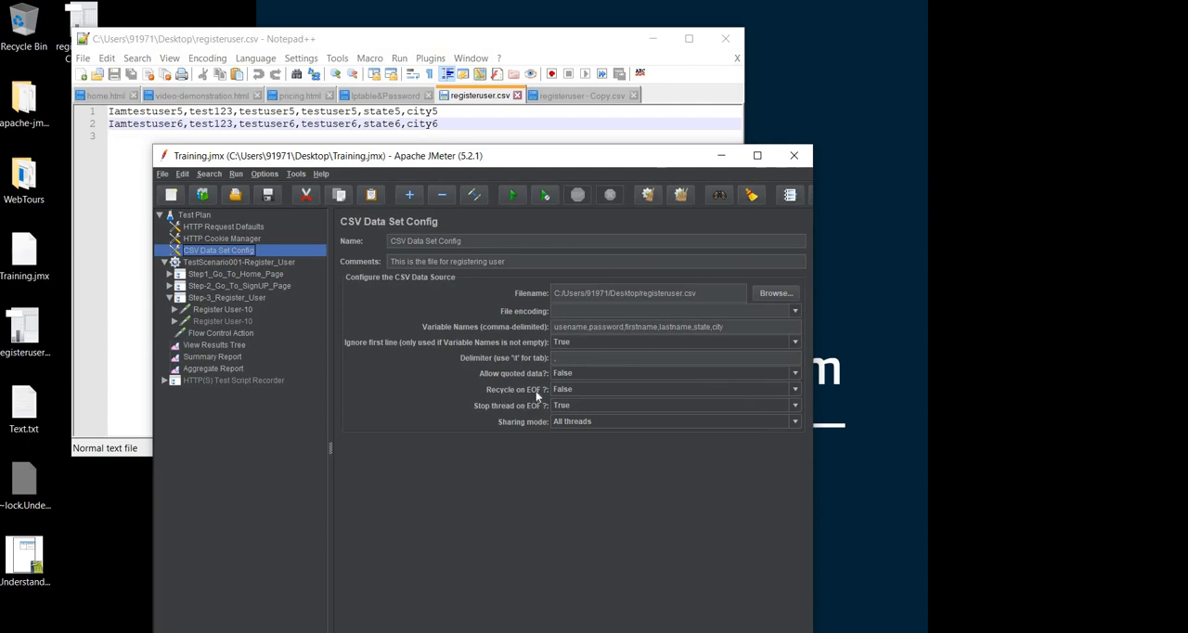
{"action": "mouse_move", "coordinate": [536, 391]}
{"action": "left_click", "coordinate": [569, 408]}
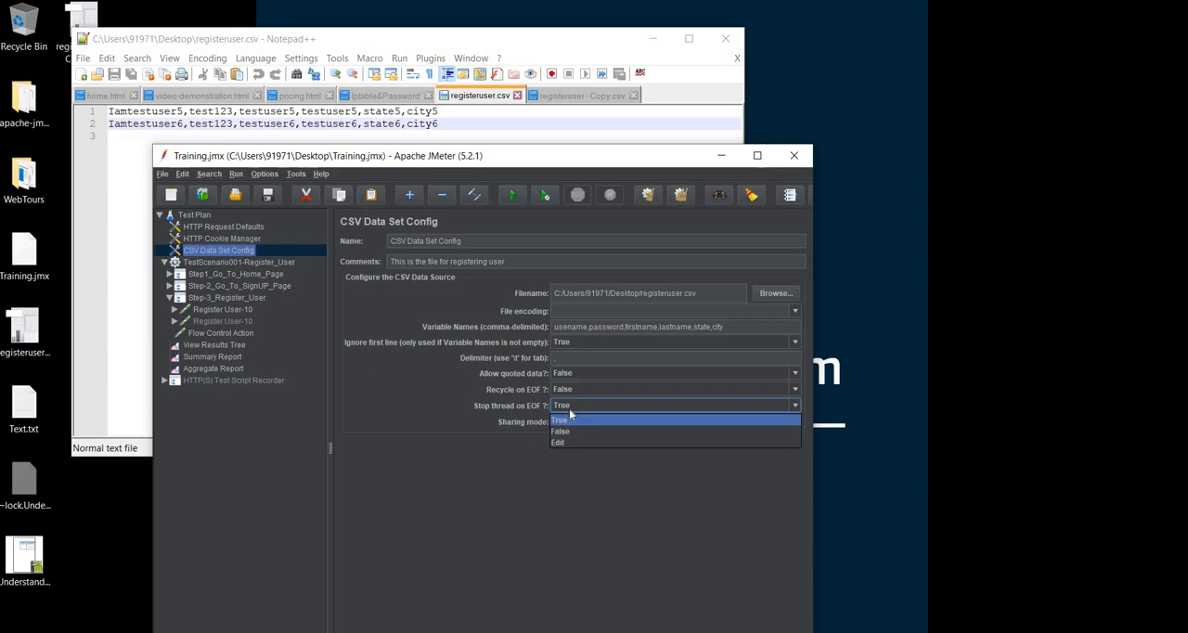
{"action": "left_click", "coordinate": [564, 431]}
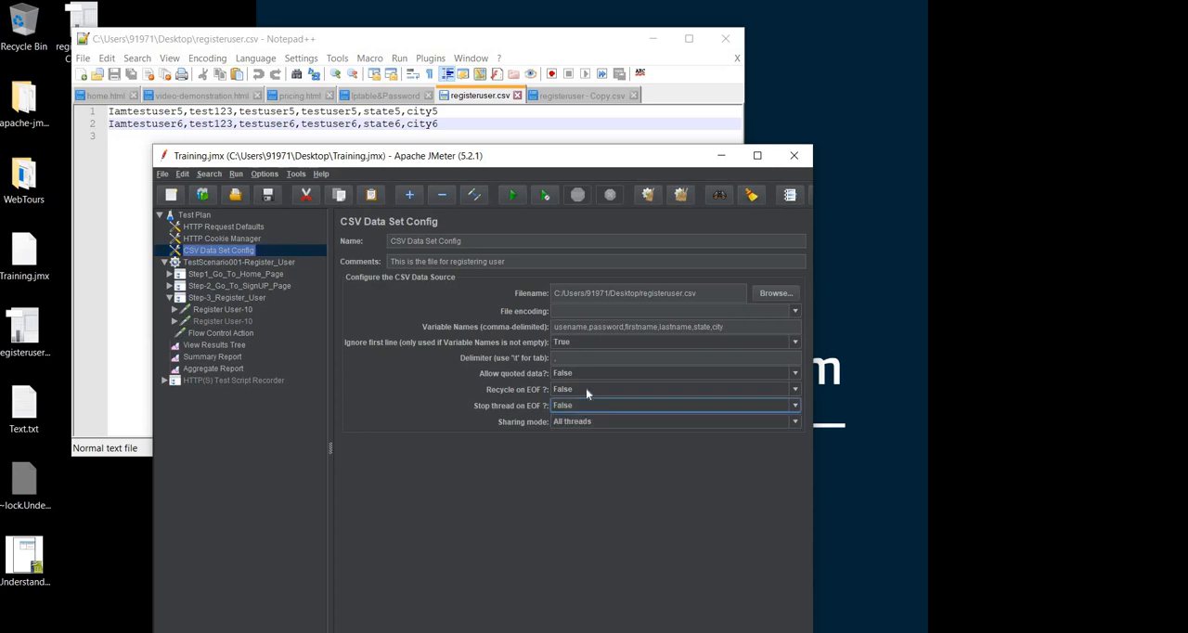
{"action": "left_click", "coordinate": [586, 388]}
{"action": "left_click", "coordinate": [580, 401]}
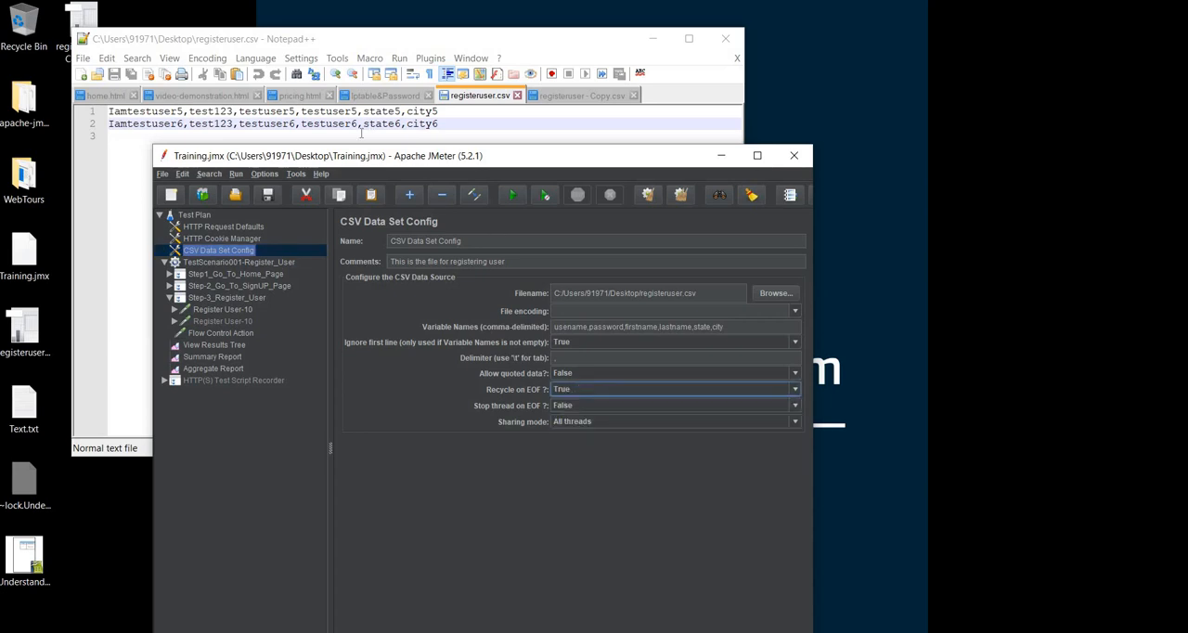
Save the test plan, run it again and open View Results Tree
{"action": "left_click", "coordinate": [269, 196]}
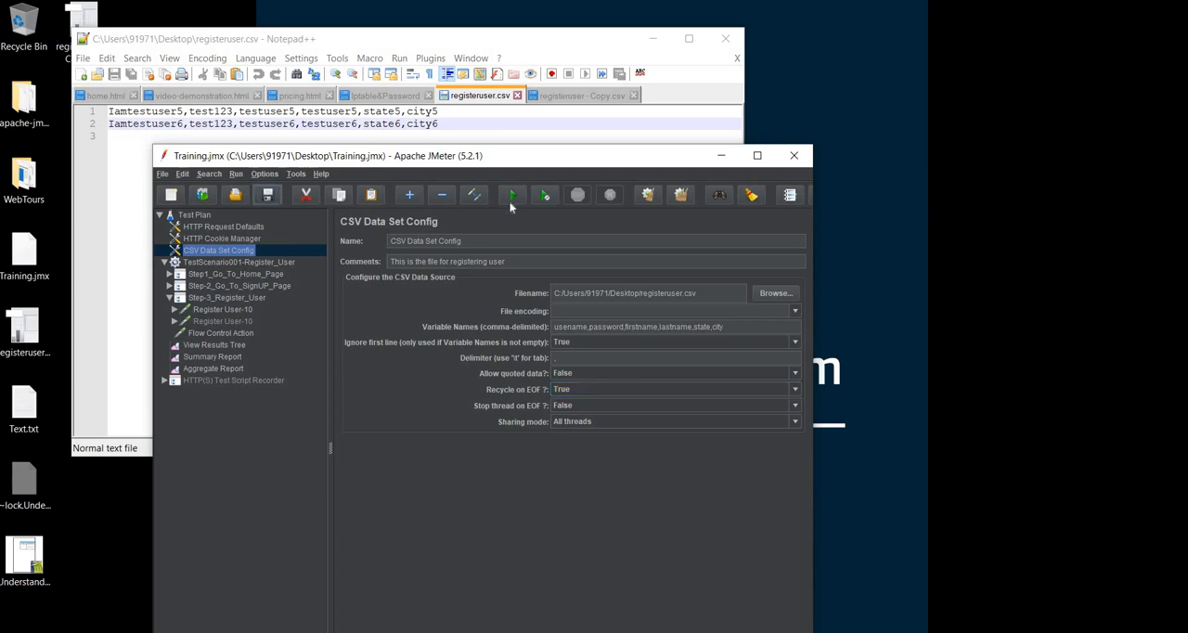
{"action": "left_click", "coordinate": [510, 200]}
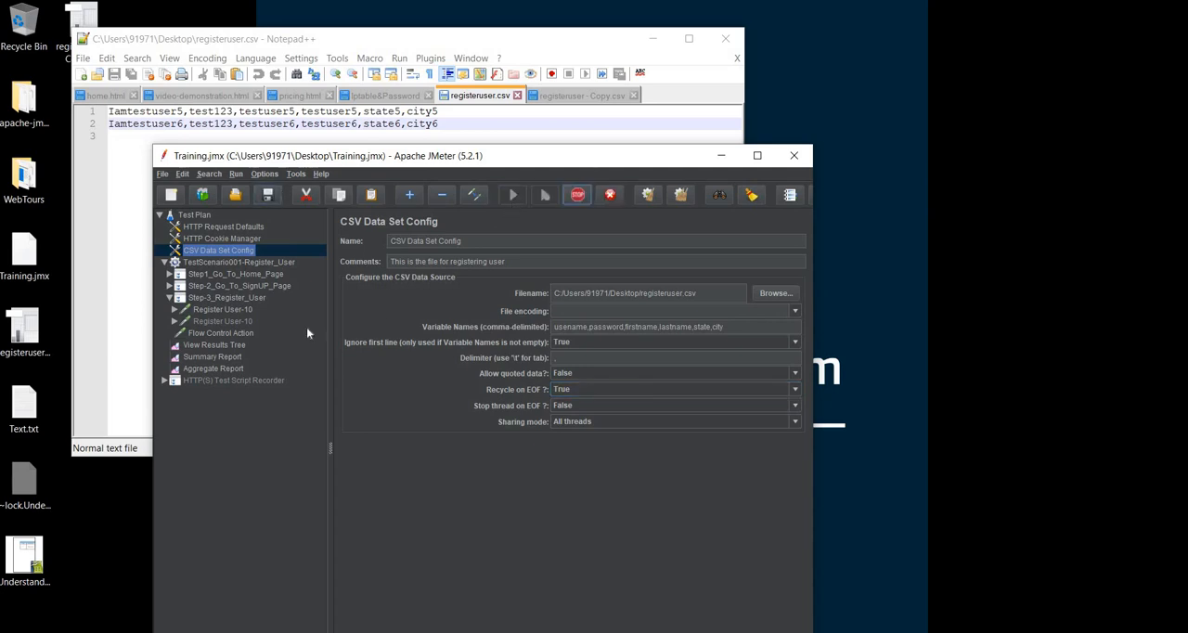
{"action": "left_click", "coordinate": [233, 347]}
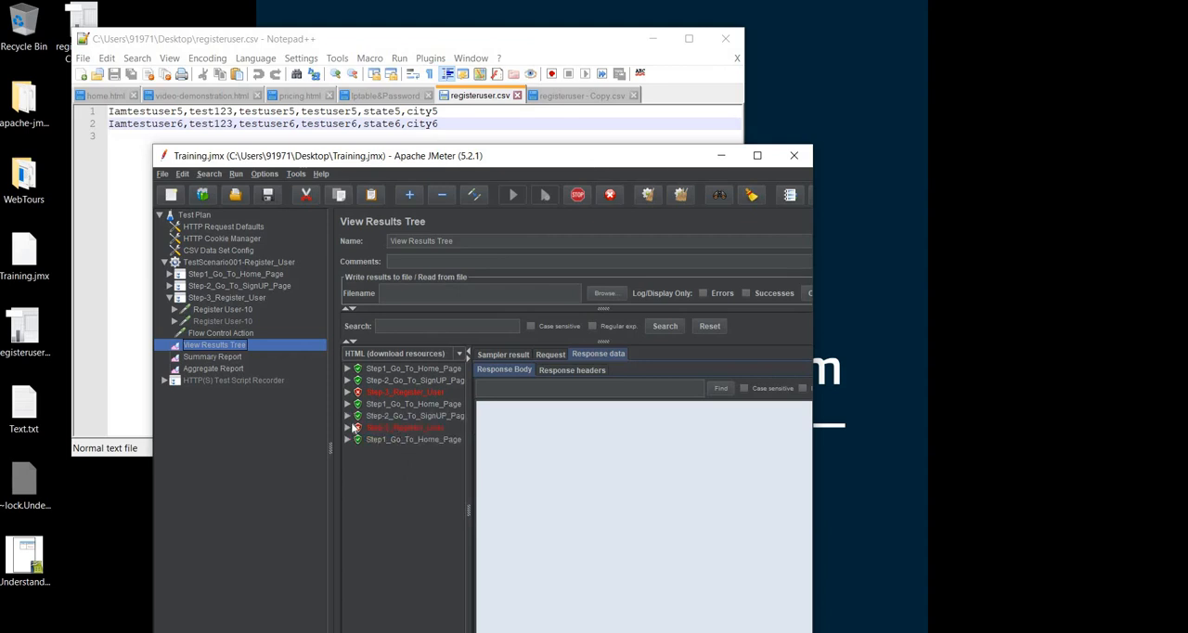
Expand successive failed Step-3_Register_User results and examine which username each Register User-10 response shows
{"action": "left_click", "coordinate": [350, 428]}
{"action": "left_click", "coordinate": [401, 439]}
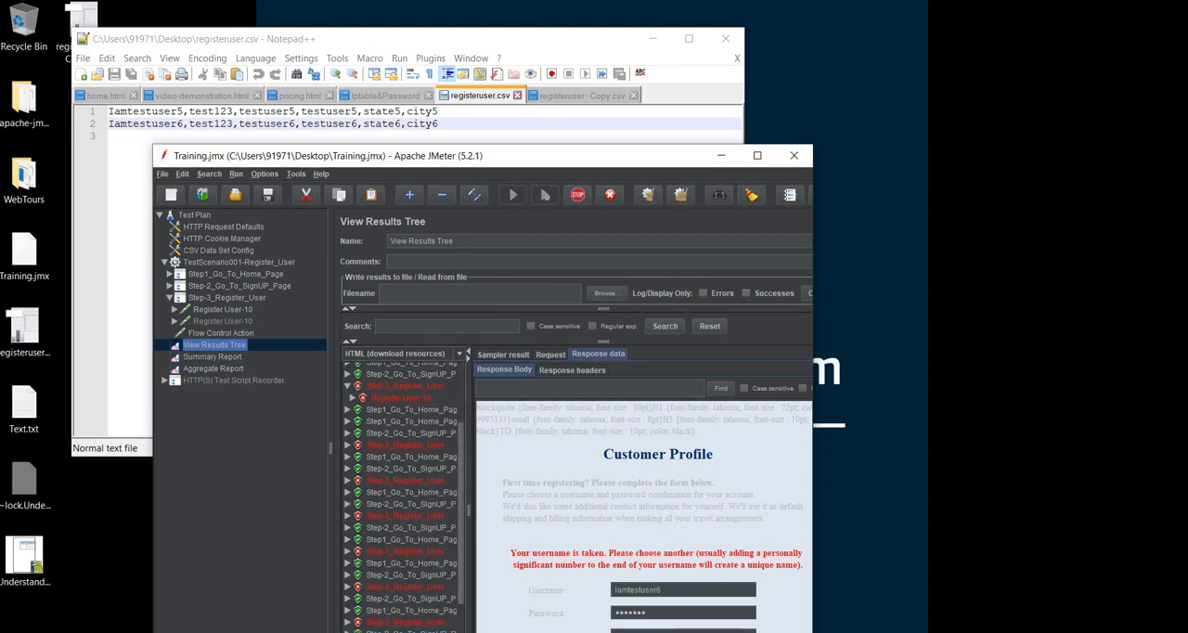
{"action": "left_click", "coordinate": [351, 446]}
{"action": "left_click", "coordinate": [402, 457]}
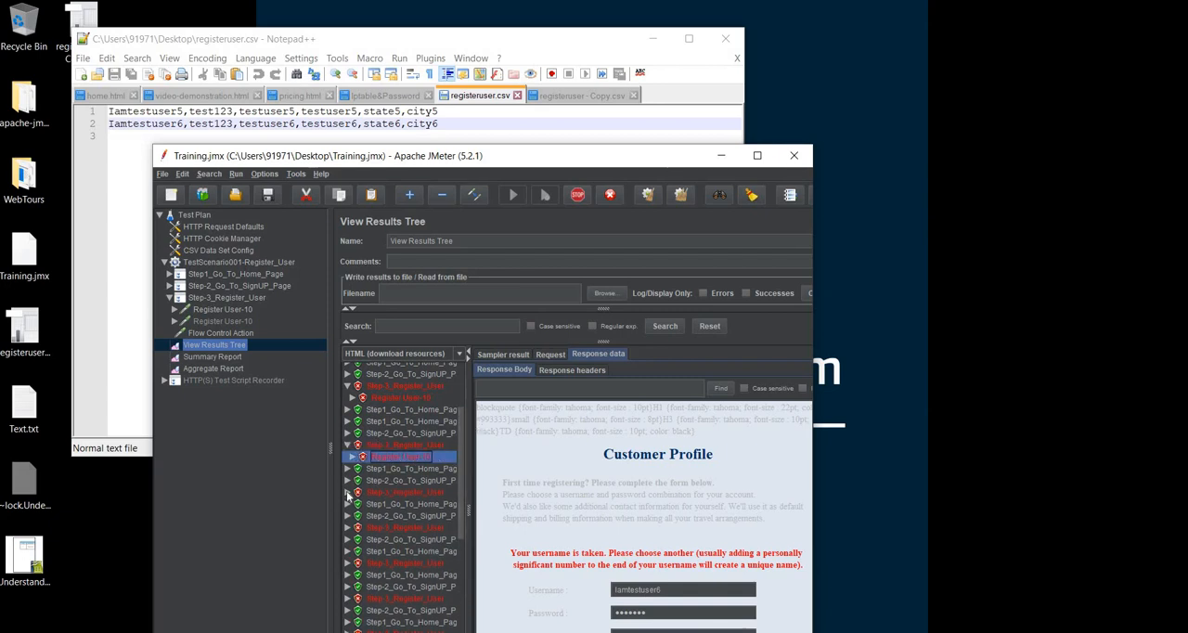
{"action": "left_click", "coordinate": [349, 493]}
{"action": "left_click", "coordinate": [402, 504]}
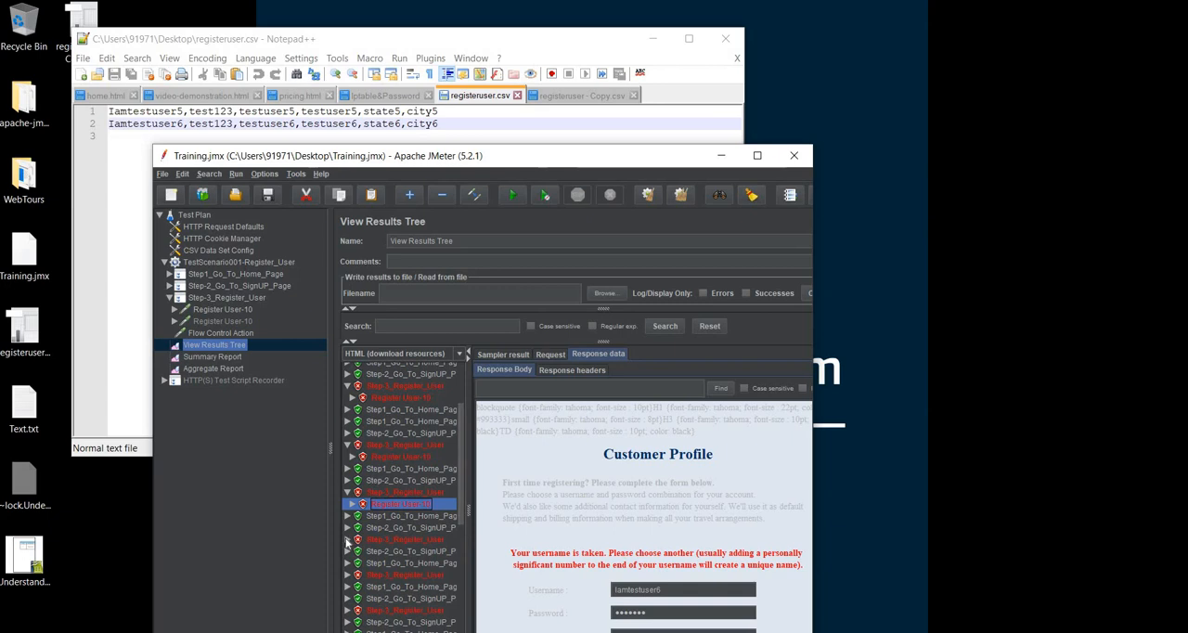
{"action": "left_click", "coordinate": [348, 539]}
{"action": "left_click", "coordinate": [402, 552]}
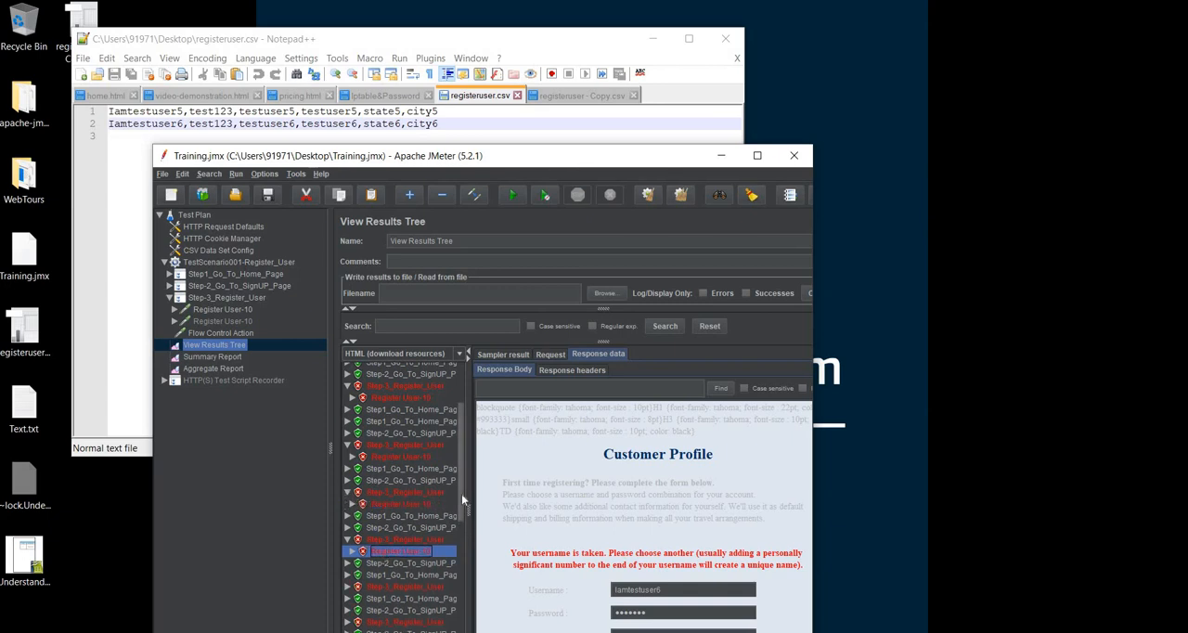
{"action": "scroll", "coordinate": [462, 494], "scroll_direction": "down", "scroll_amount": 2}
{"action": "left_click", "coordinate": [349, 505]}
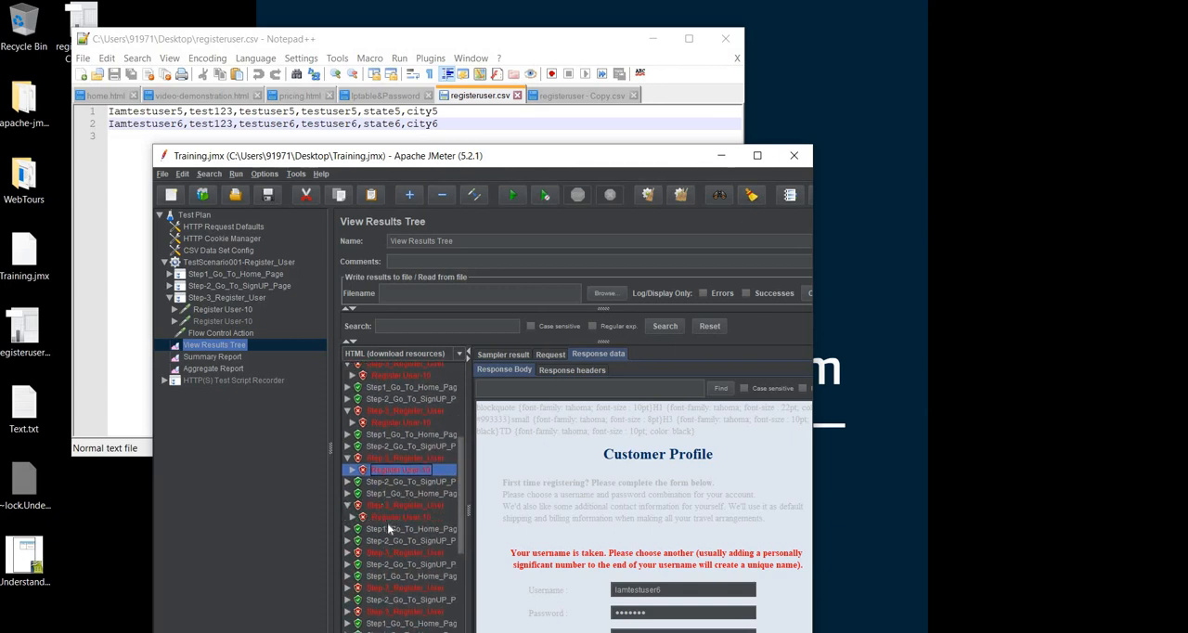
{"action": "left_click", "coordinate": [400, 517]}
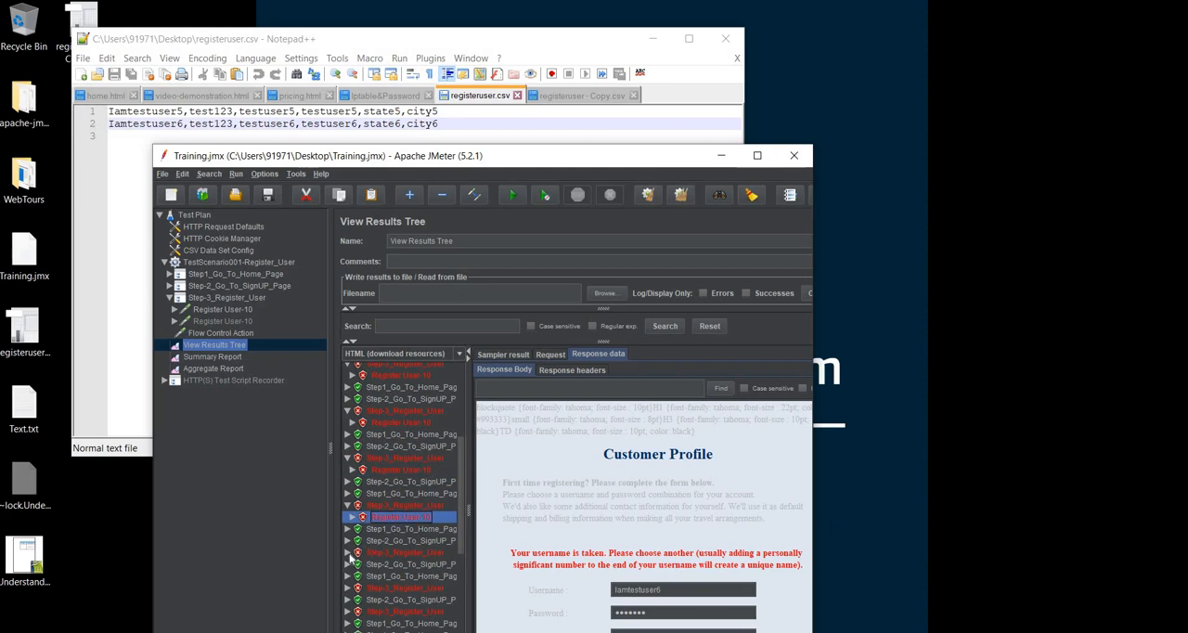
{"action": "left_click", "coordinate": [349, 553]}
{"action": "left_click", "coordinate": [399, 564]}
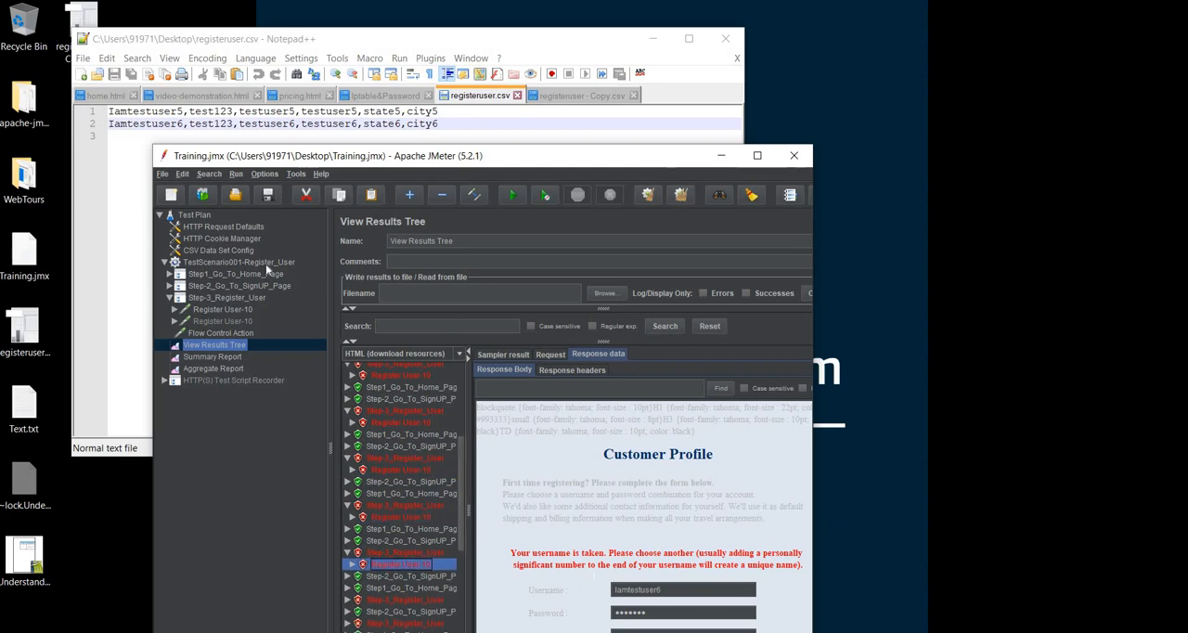
Check the Ignore first line options in CSV Data Set Config and cut the entire list of variable names from its field
{"action": "left_click", "coordinate": [221, 251]}
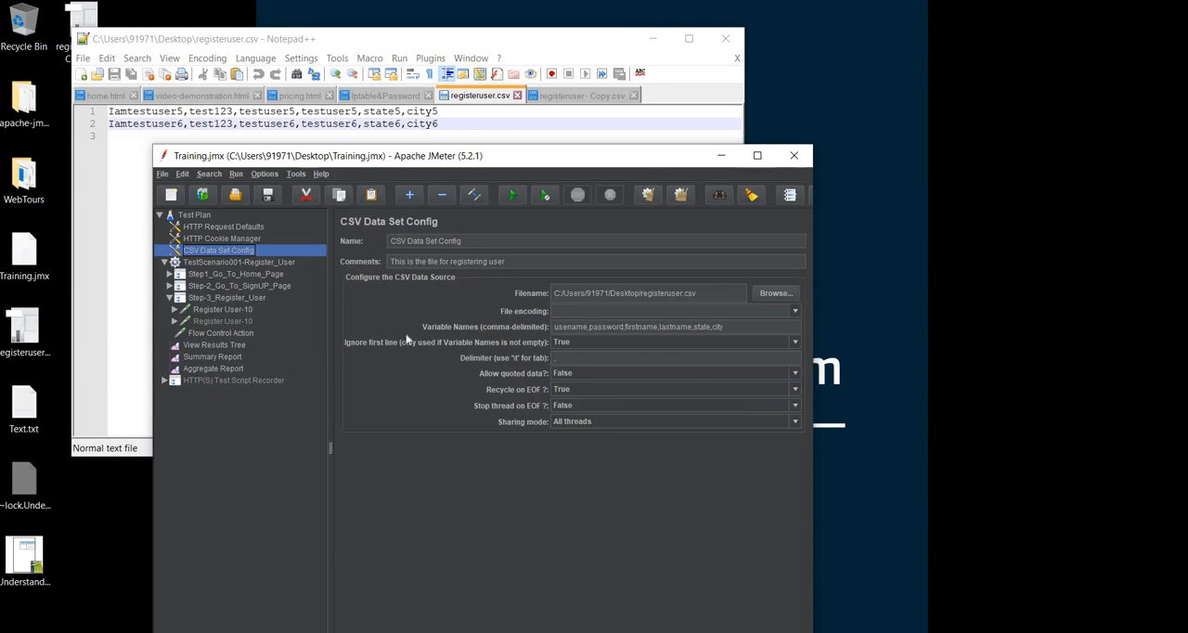
{"action": "left_click", "coordinate": [594, 343]}
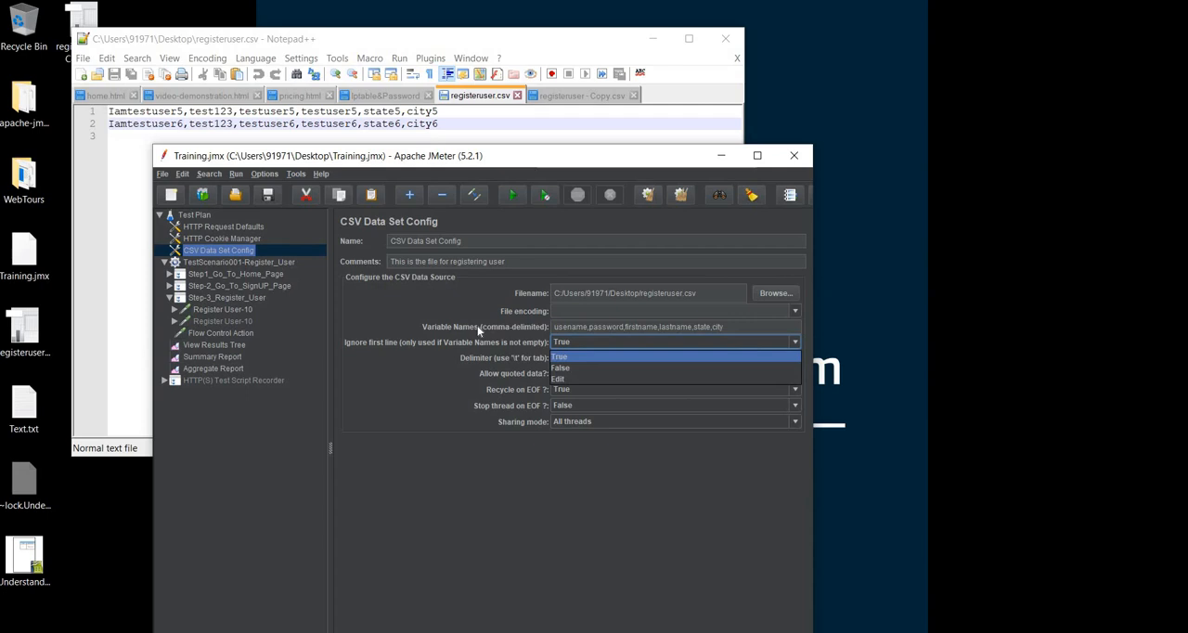
{"action": "left_click", "coordinate": [497, 340]}
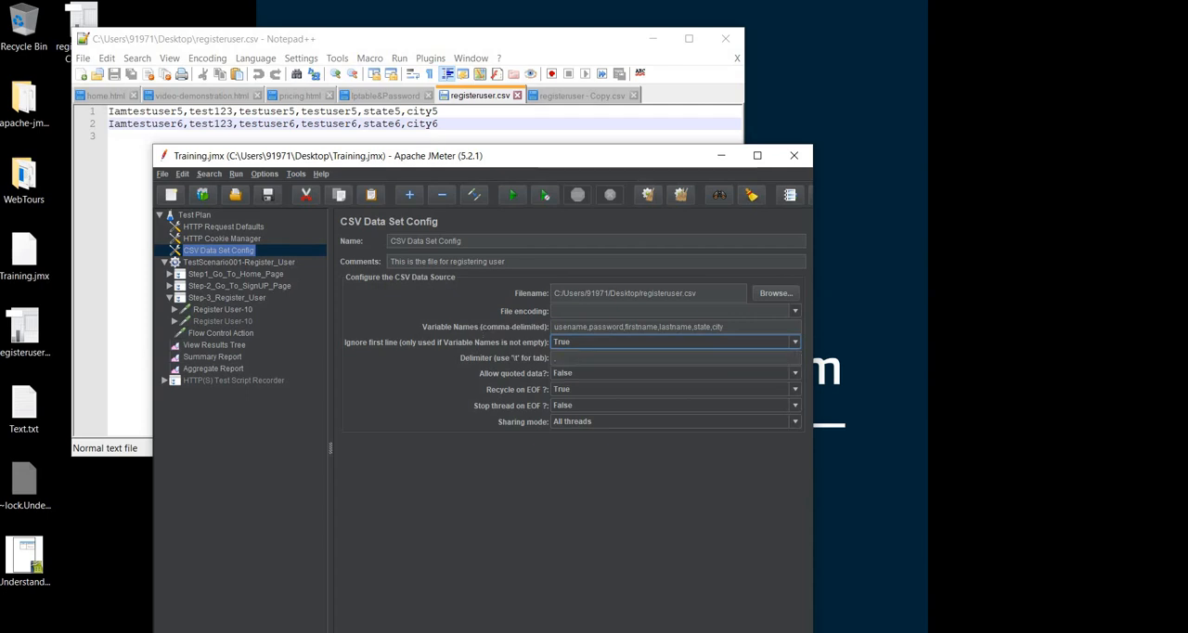
{"action": "left_click_drag", "start_coordinate": [727, 327], "coordinate": [554, 327]}
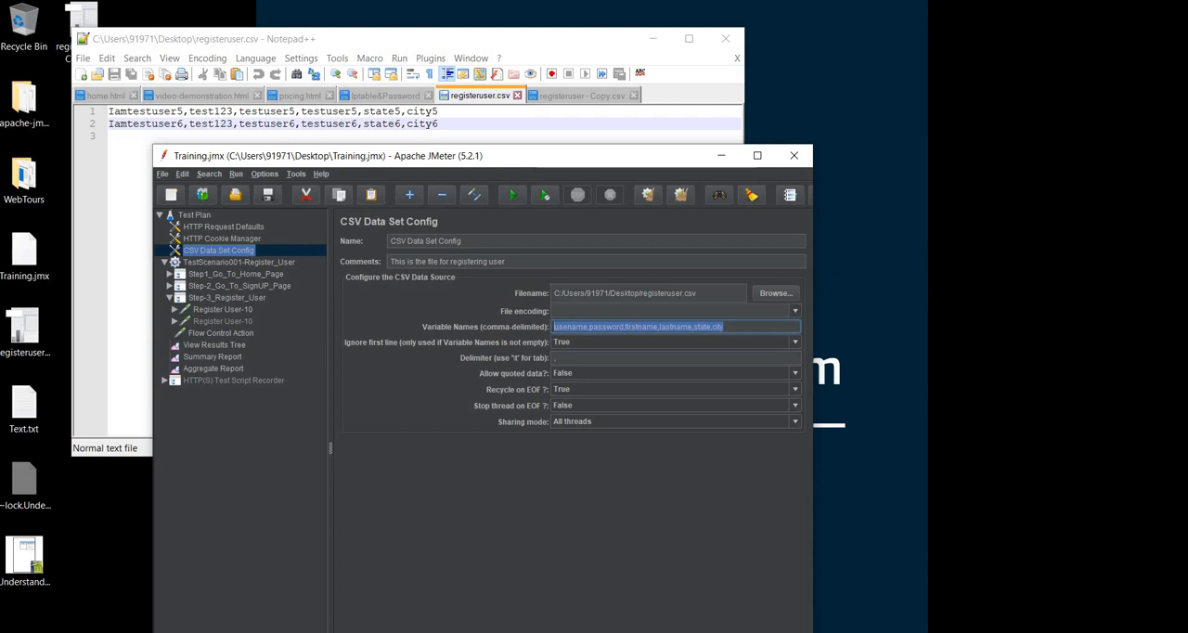
{"action": "key", "text": "ctrl+x"}
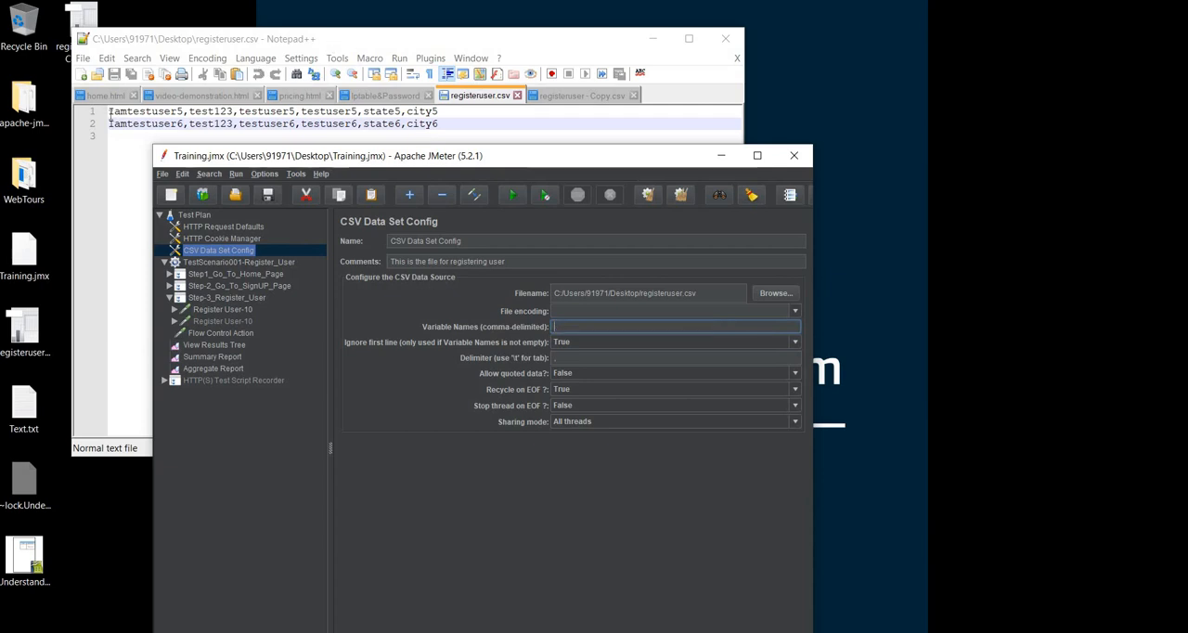
Insert the cut names usename,password,firstname,lastname,state,city as a header line above the data in registeruser.csv, save the file and minimize Notepad++
{"action": "left_click", "coordinate": [110, 112]}
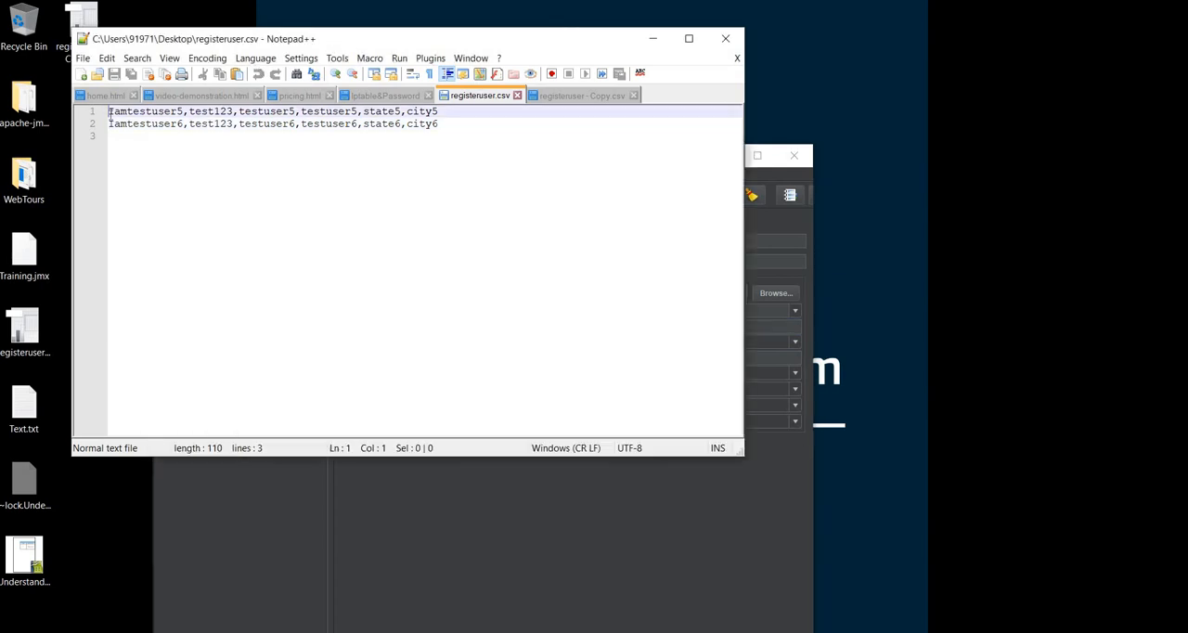
{"action": "key", "text": "Return"}
{"action": "key", "text": "Up"}
{"action": "key", "text": "ctrl+v"}
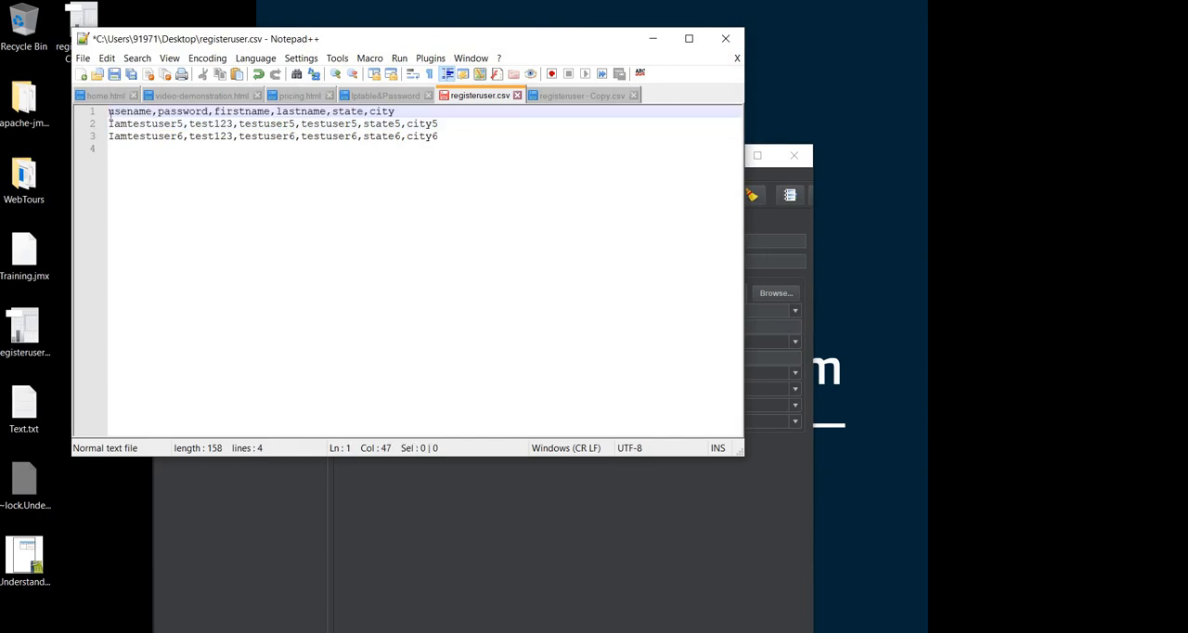
{"action": "key", "text": "ctrl+s"}
{"action": "left_click", "coordinate": [653, 40]}
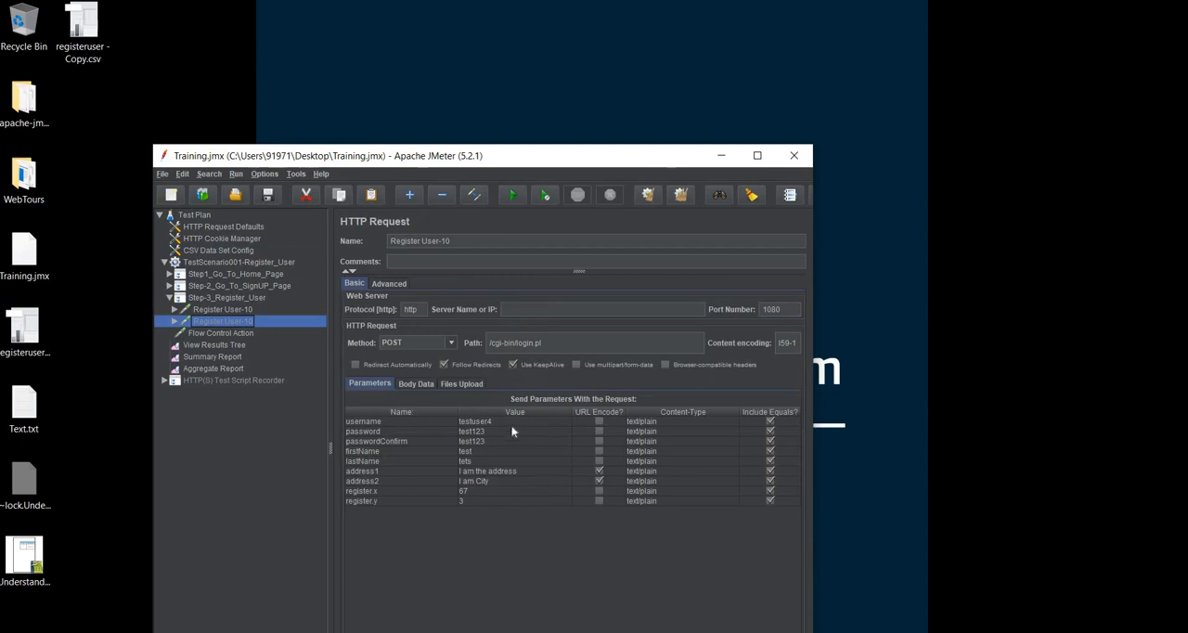
Review the enabled Register User-10 request and CSV Data Set Config, and open the desktop file registeruser - Copy.csv in Notepad++
{"action": "left_click", "coordinate": [239, 310]}
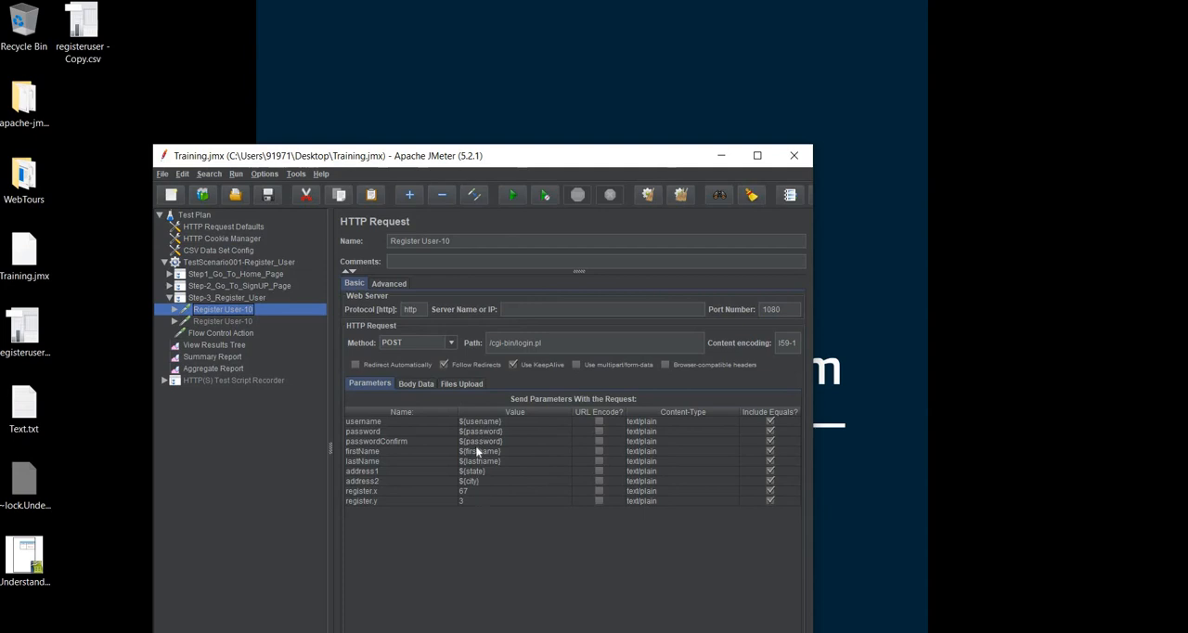
{"action": "left_click", "coordinate": [240, 252]}
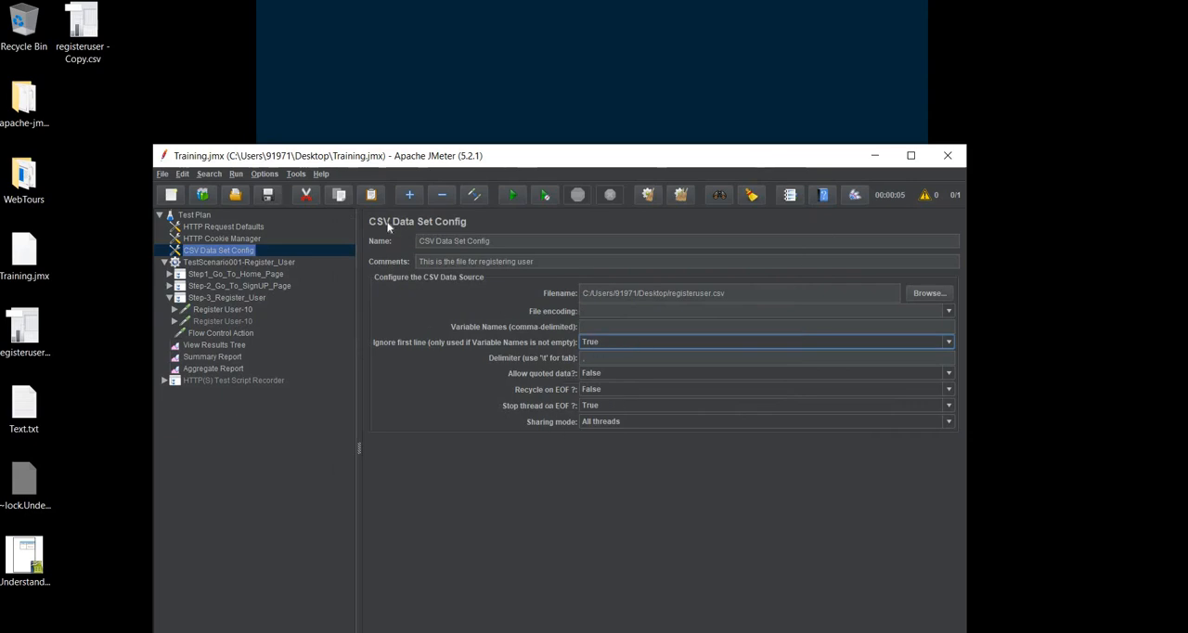
{"action": "right_click", "coordinate": [94, 42]}
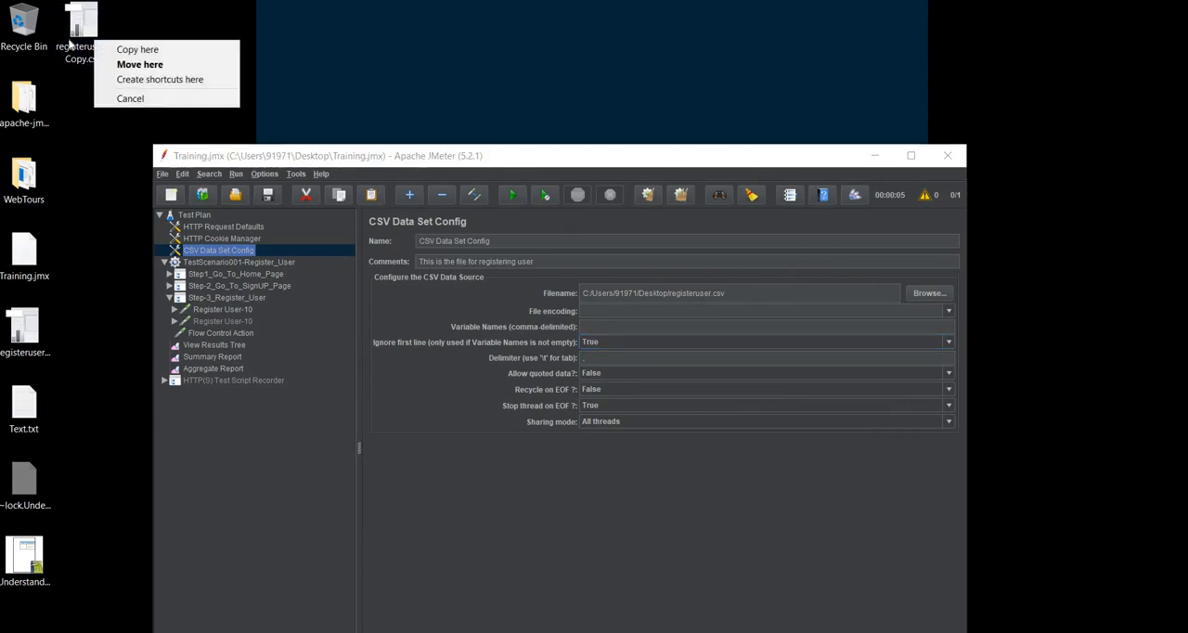
{"action": "key", "text": "Escape"}
{"action": "right_click", "coordinate": [70, 42]}
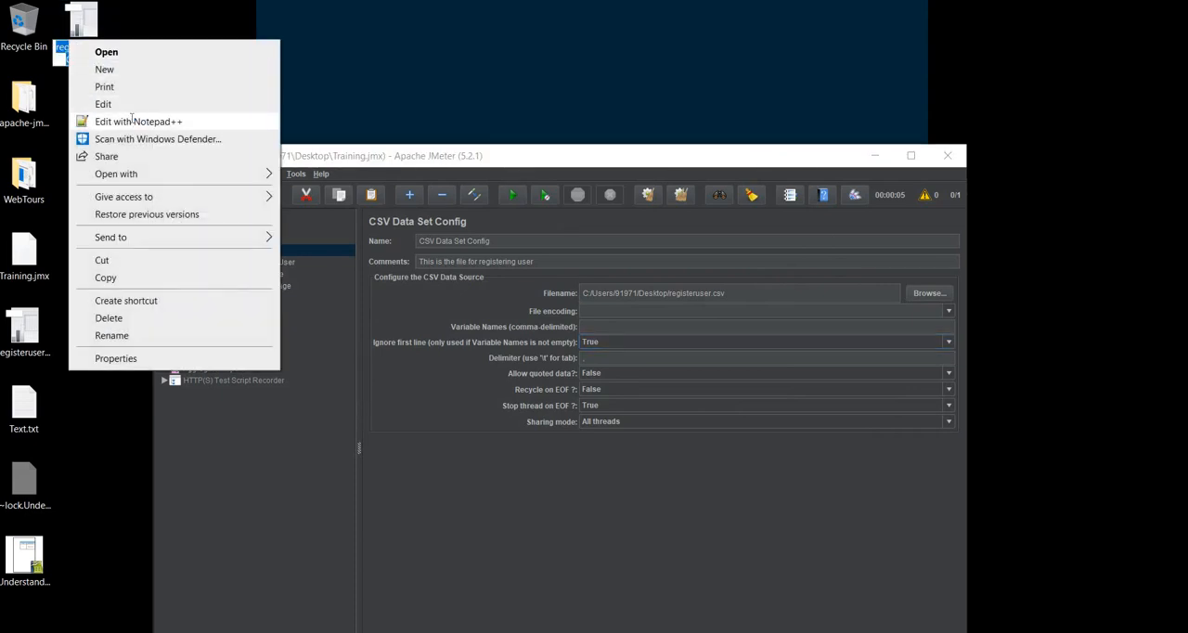
{"action": "left_click", "coordinate": [132, 121]}
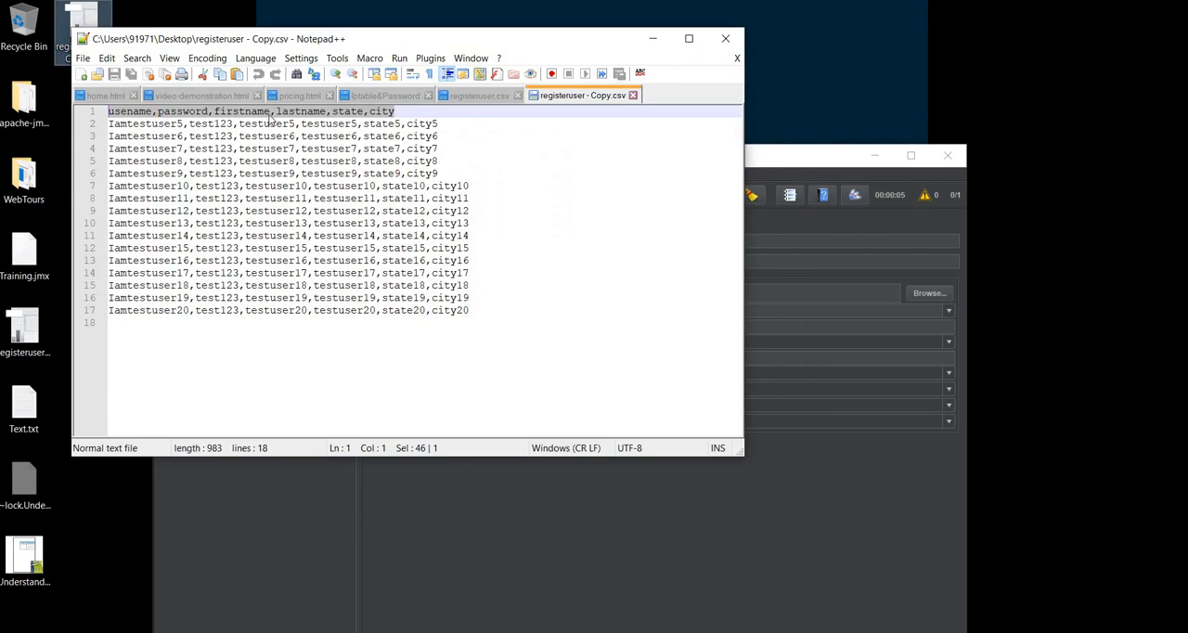
Delete the data rows Iamtestuser5 through Iamtestuser10 from registeruser - Copy.csv, keep the header line and save the file
{"action": "left_click_drag", "start_coordinate": [265, 39], "coordinate": [286, 227]}
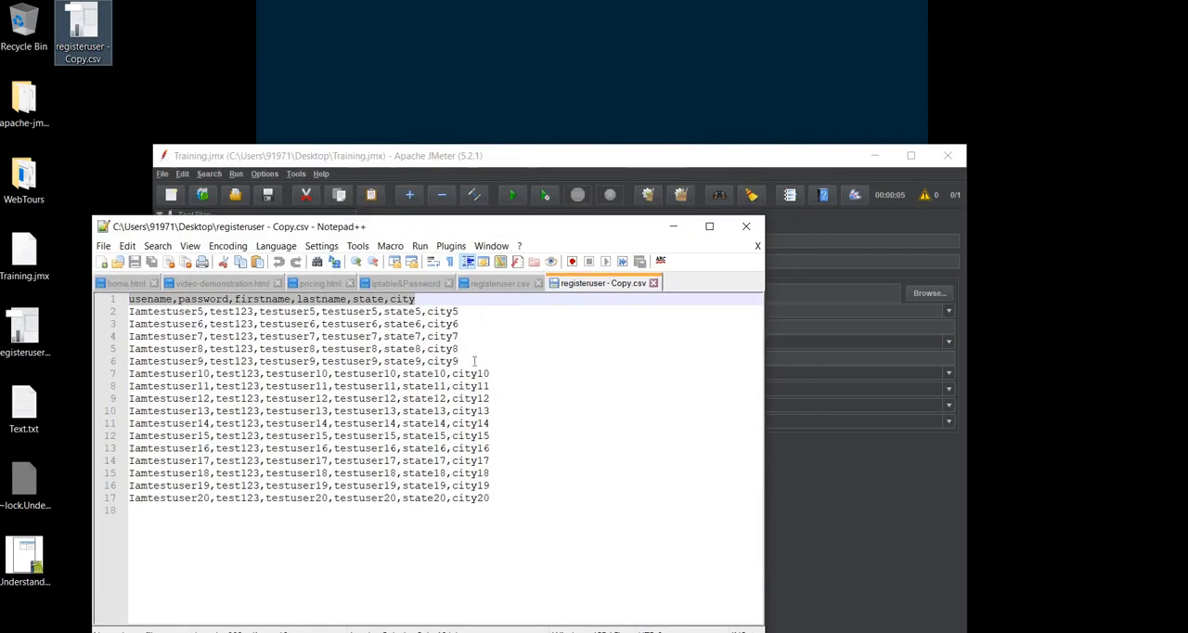
{"action": "left_click_drag", "start_coordinate": [474, 362], "coordinate": [94, 319]}
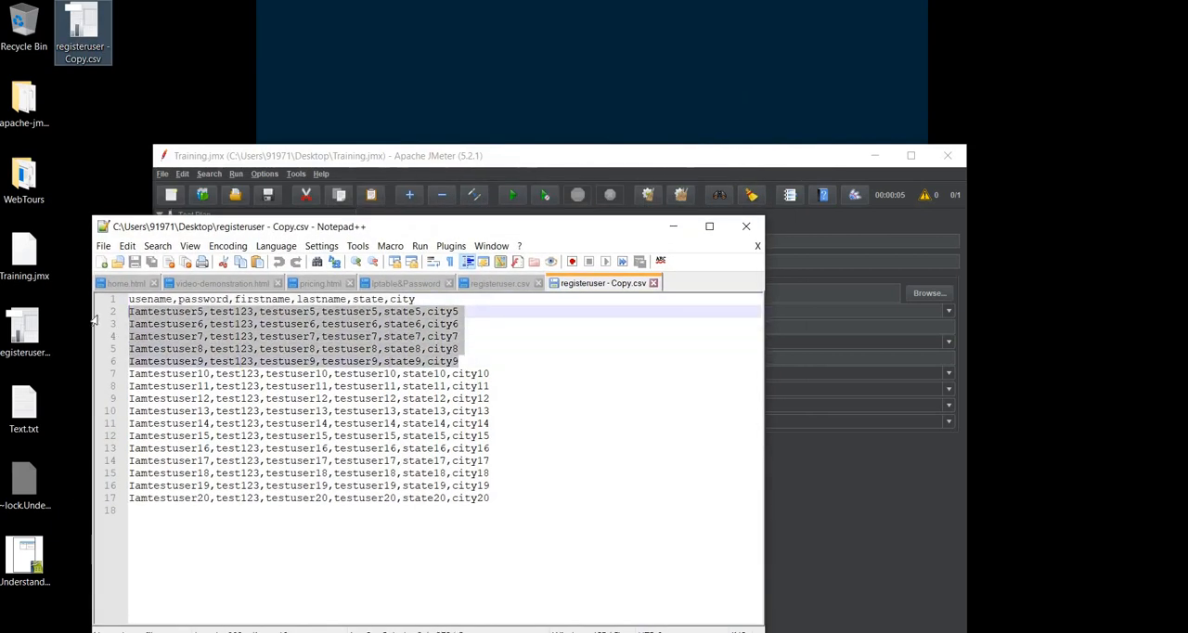
{"action": "key", "text": "Delete"}
{"action": "key", "text": "Delete"}
{"action": "key", "text": "ctrl+s"}
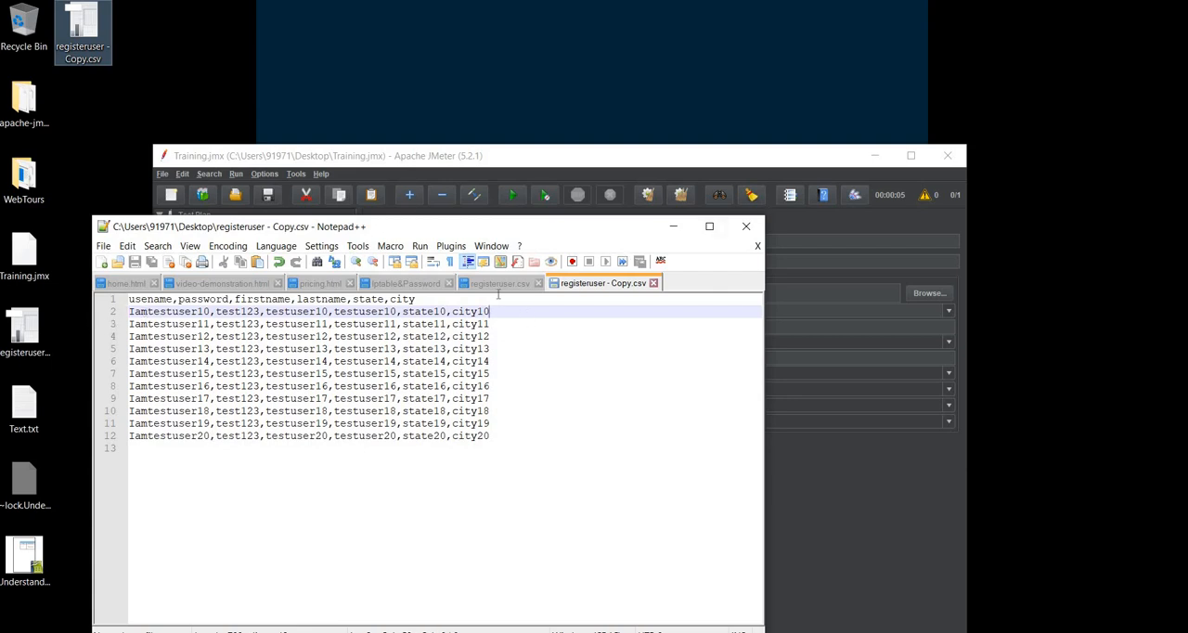
{"action": "left_click_drag", "start_coordinate": [537, 308], "coordinate": [120, 316]}
{"action": "key", "text": "BackSpace"}
{"action": "key", "text": "BackSpace"}
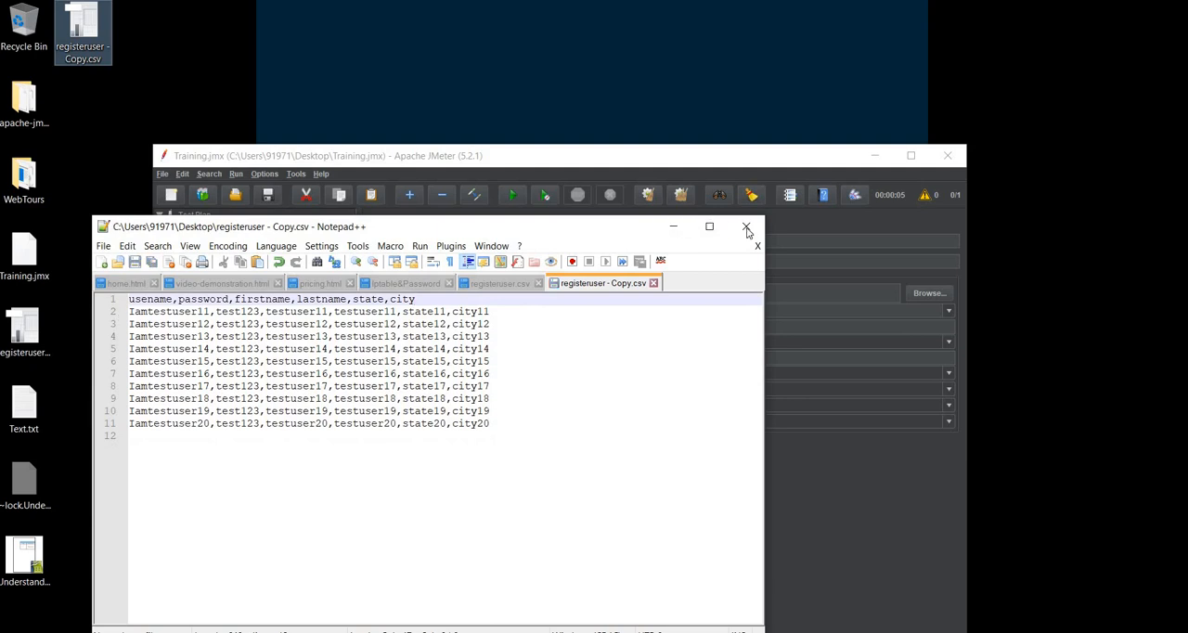
Point CSV Data Set Config to registeruser - Copy.csv on the Desktop and set Ignore first line to False
{"action": "left_click", "coordinate": [924, 293]}
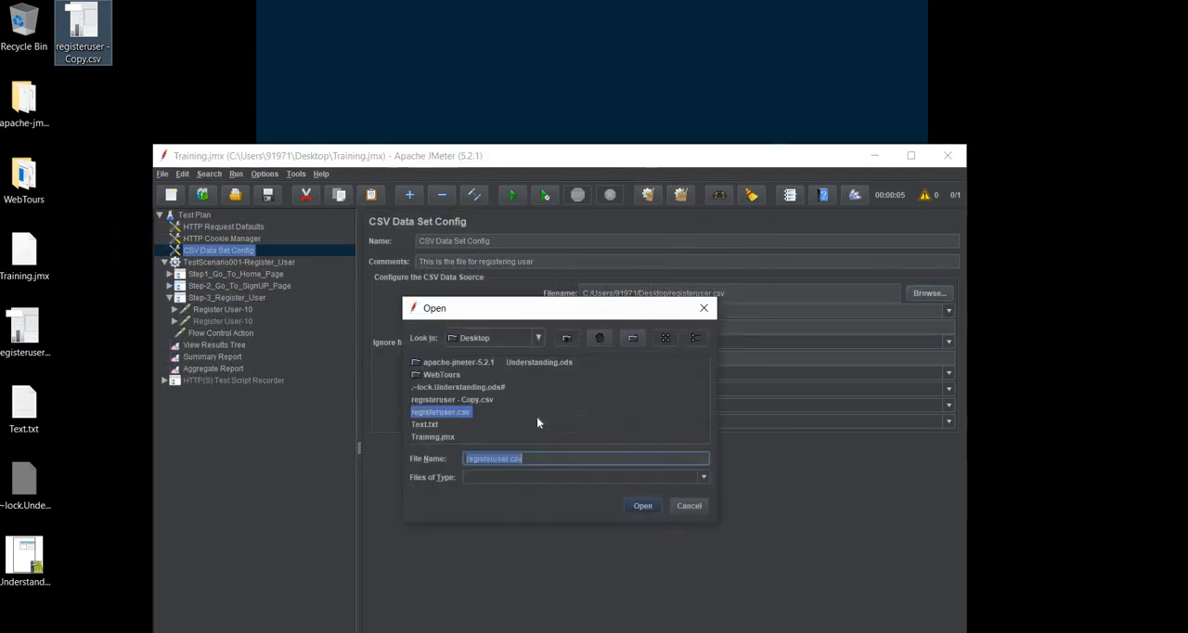
{"action": "double_click", "coordinate": [455, 399]}
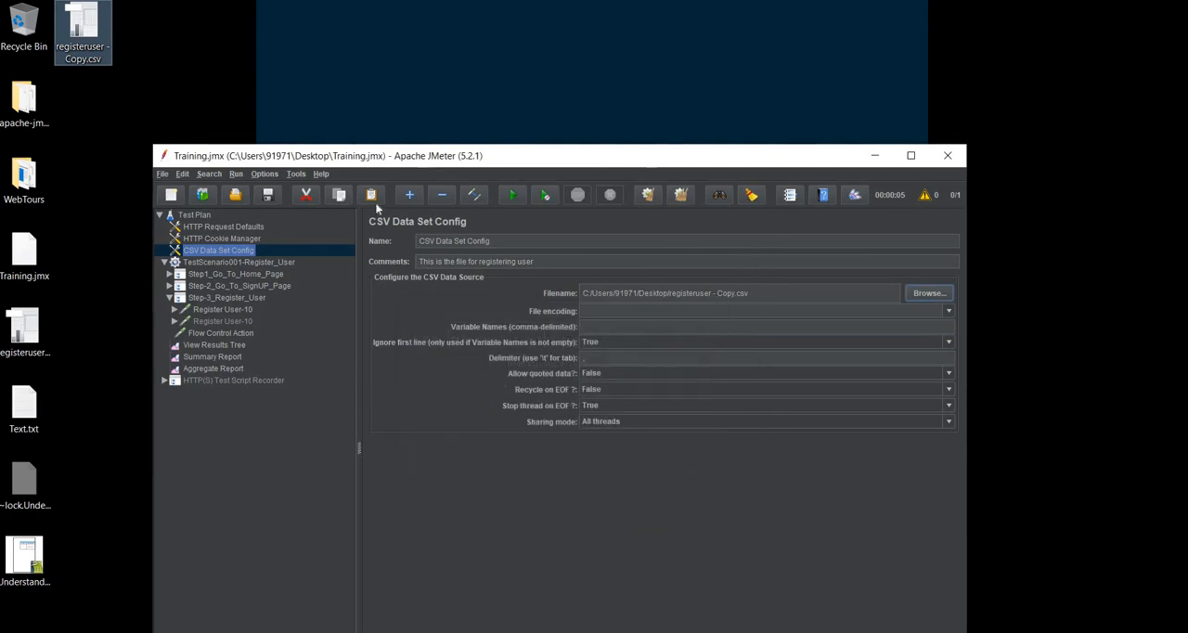
{"action": "left_click", "coordinate": [613, 346]}
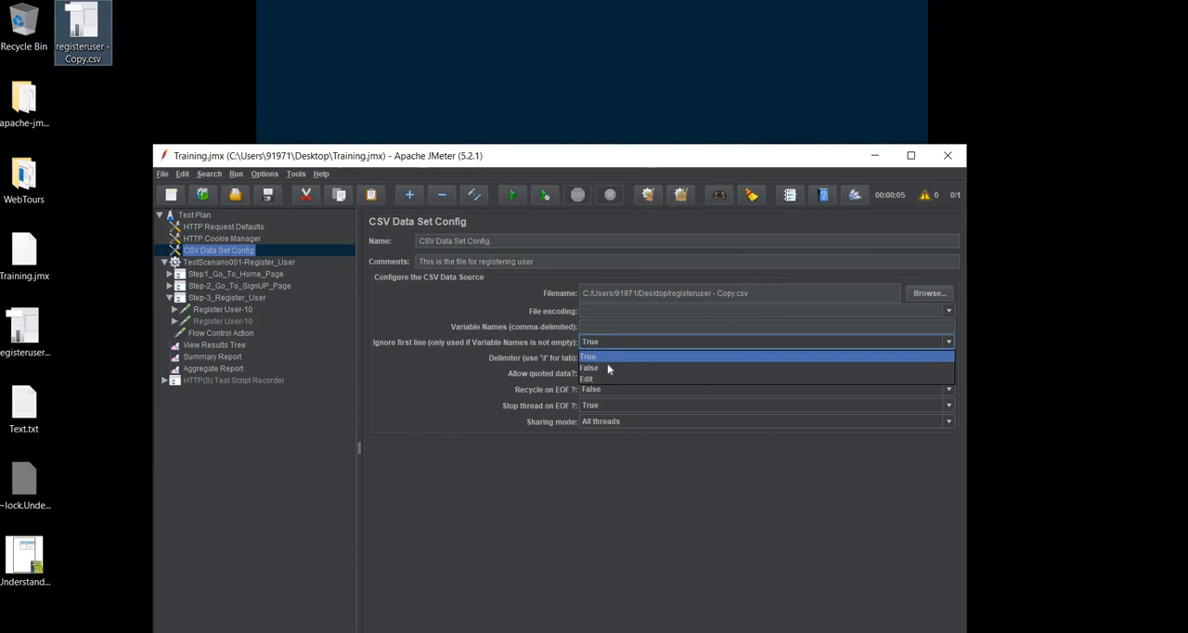
{"action": "left_click", "coordinate": [608, 368]}
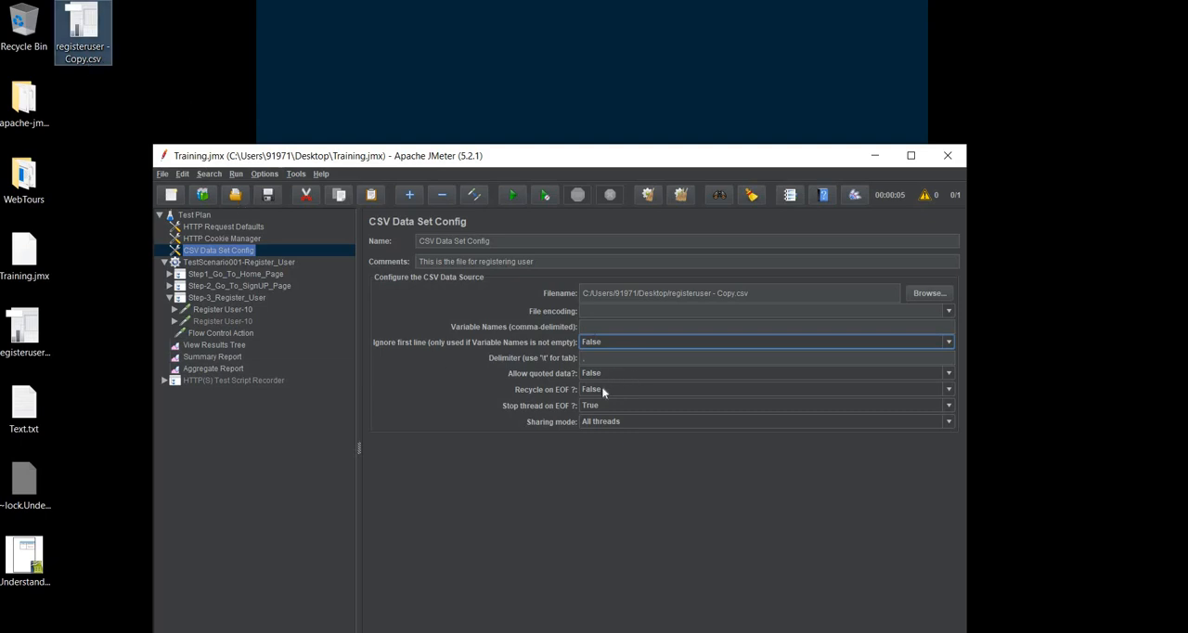
Replace the loop count of the TestScenario001-Register_User thread group, and review Flow Control Action and the enabled Register User-10 request
{"action": "left_click", "coordinate": [270, 263]}
{"action": "left_click_drag", "start_coordinate": [501, 384], "coordinate": [345, 361]}
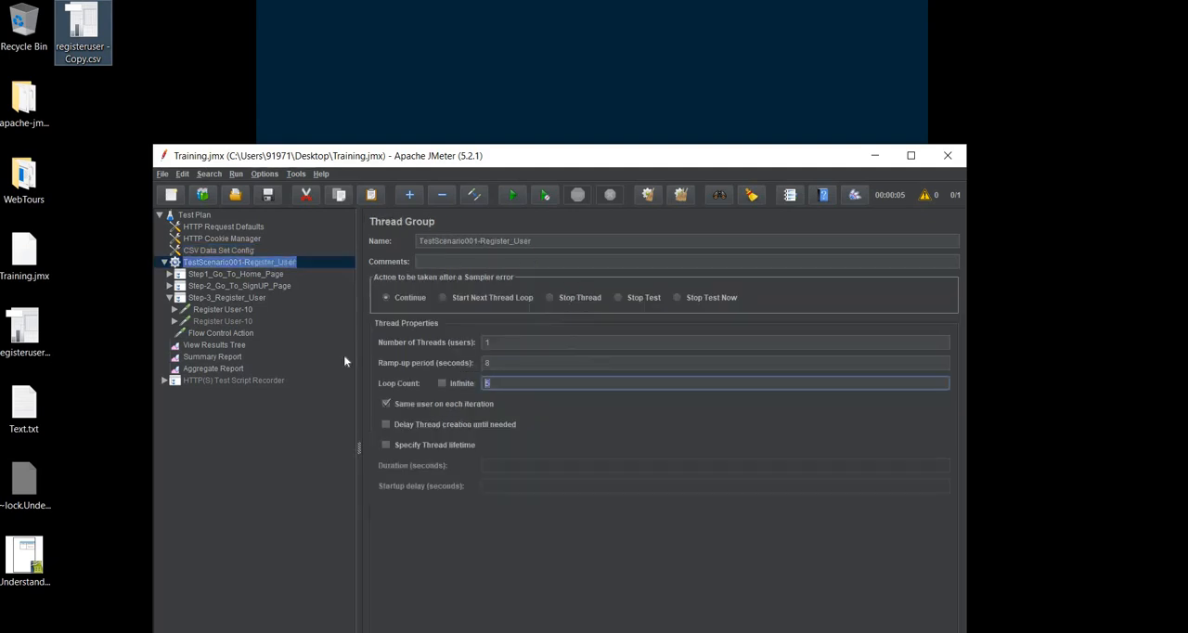
{"action": "type", "text": "10"}
{"action": "left_click", "coordinate": [228, 334]}
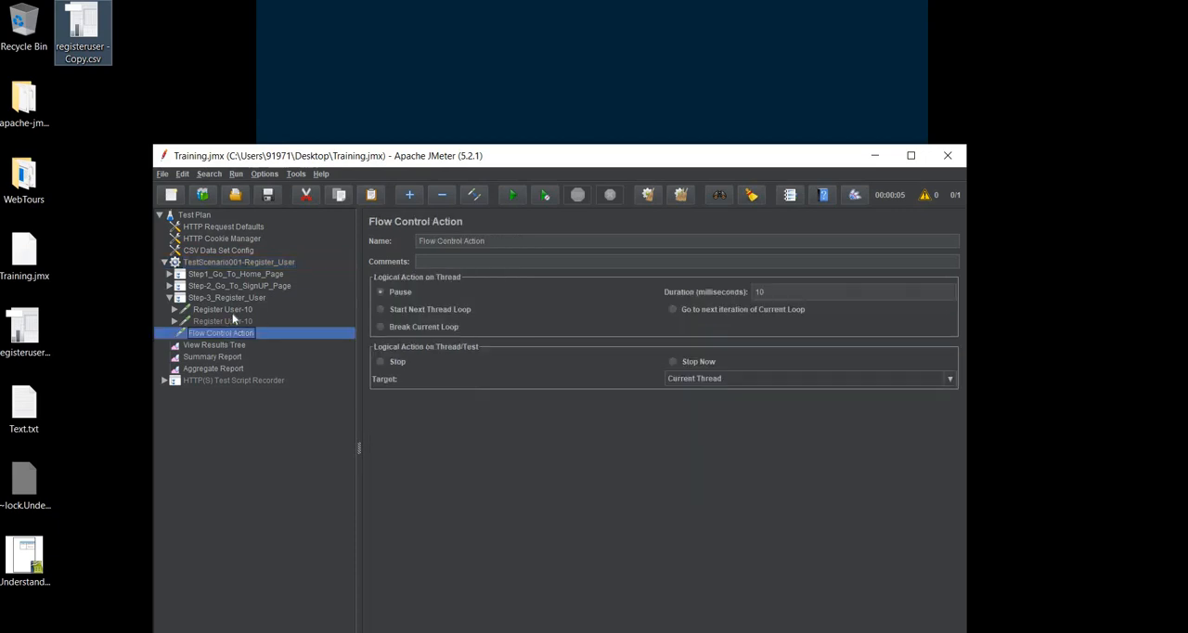
{"action": "left_click", "coordinate": [233, 313]}
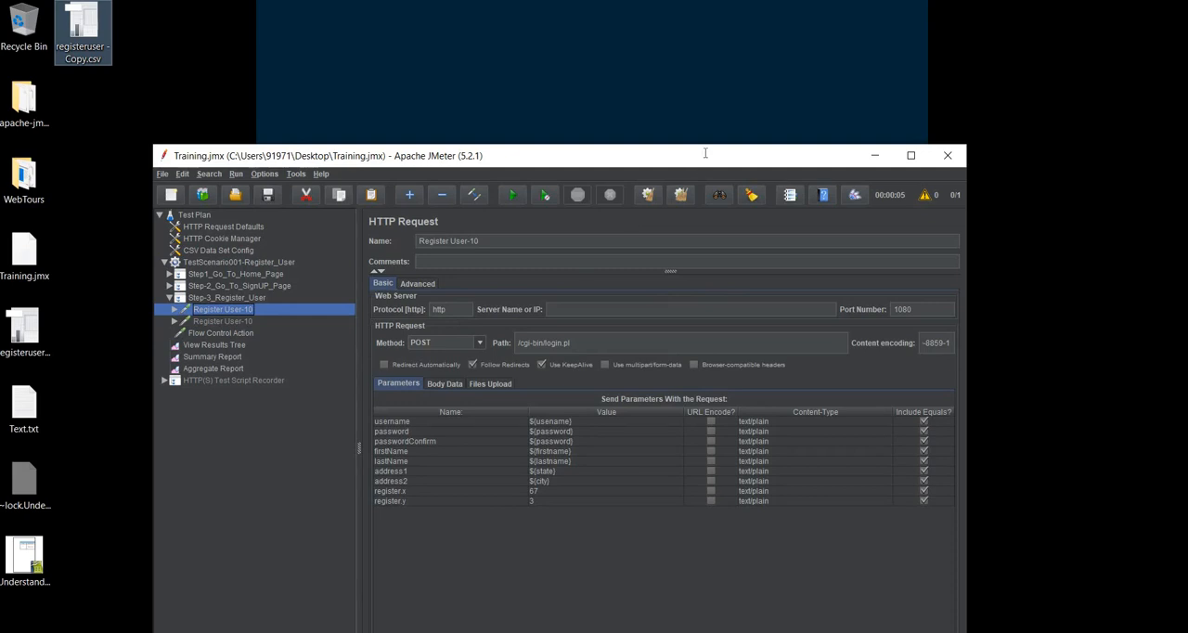
Maximize the JMeter window, save the test plan and start the test run
{"action": "double_click", "coordinate": [706, 155]}
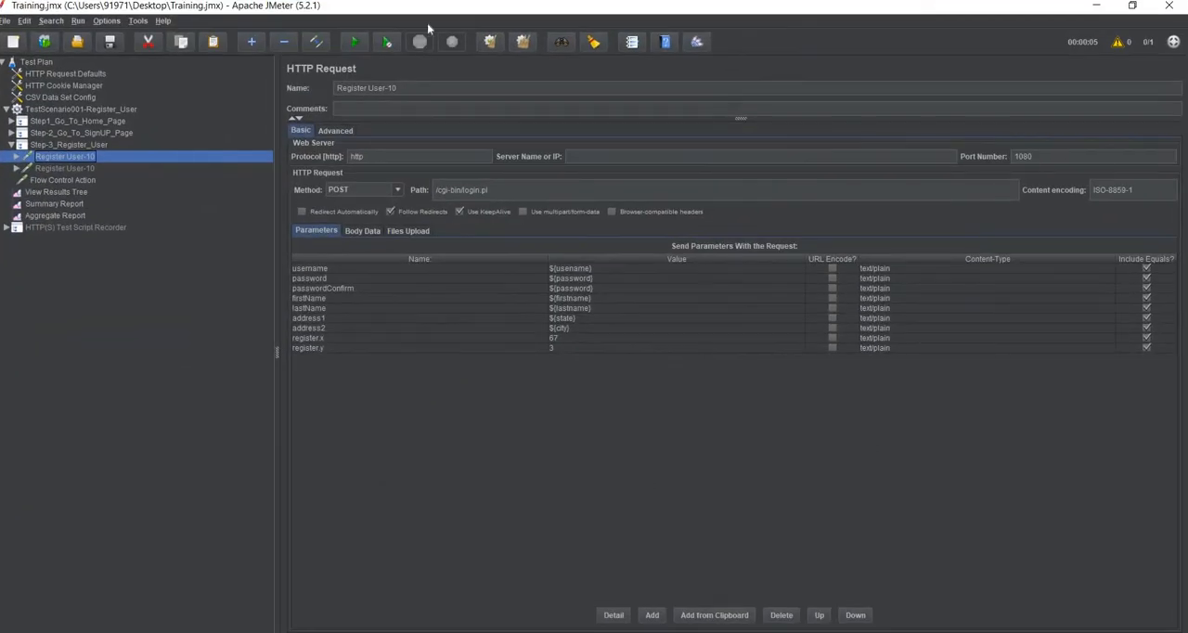
{"action": "left_click", "coordinate": [109, 41]}
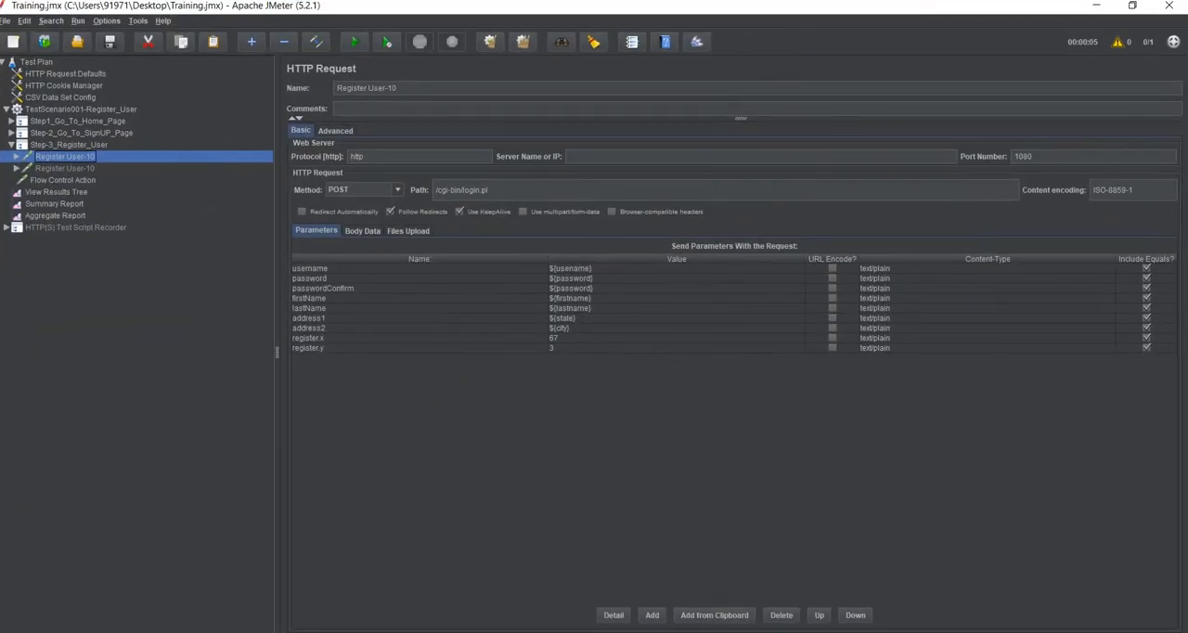
{"action": "left_click", "coordinate": [357, 41]}
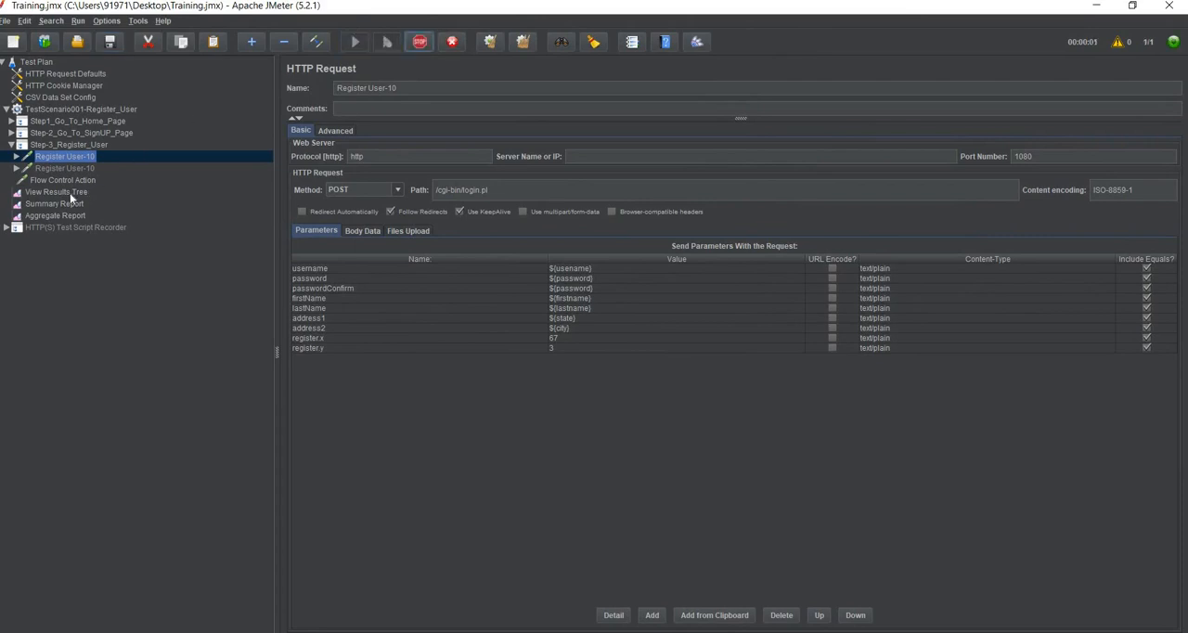
Examine the username in the second failed and the first successful Register User-10 responses in View Results Tree
{"action": "left_click", "coordinate": [69, 193]}
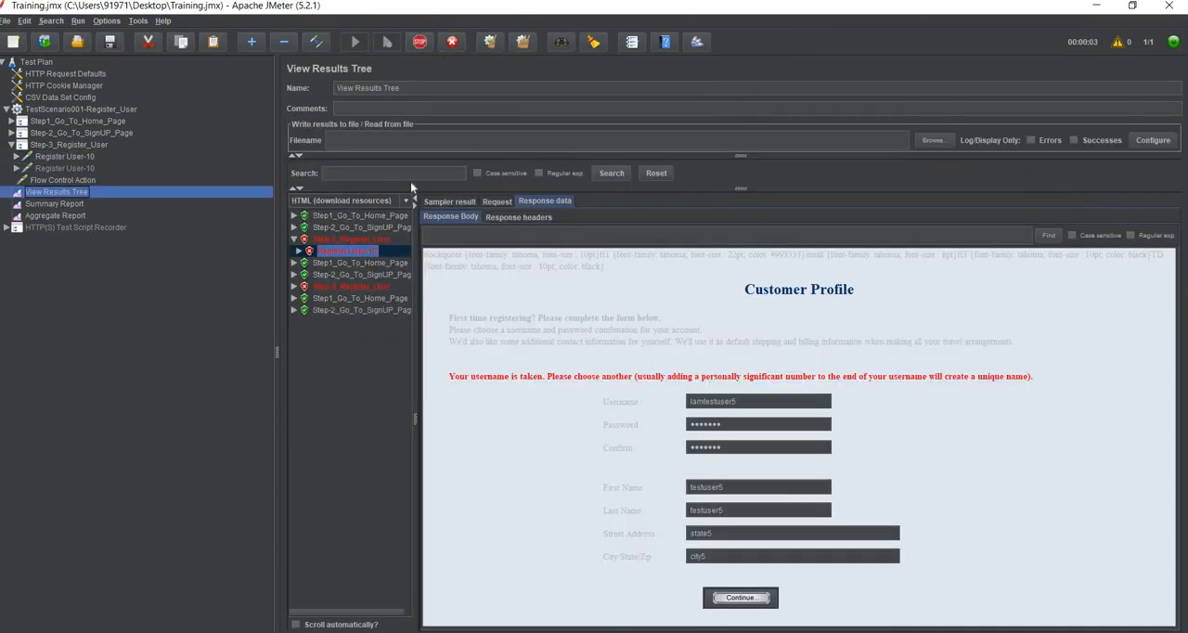
{"action": "double_click", "coordinate": [342, 286]}
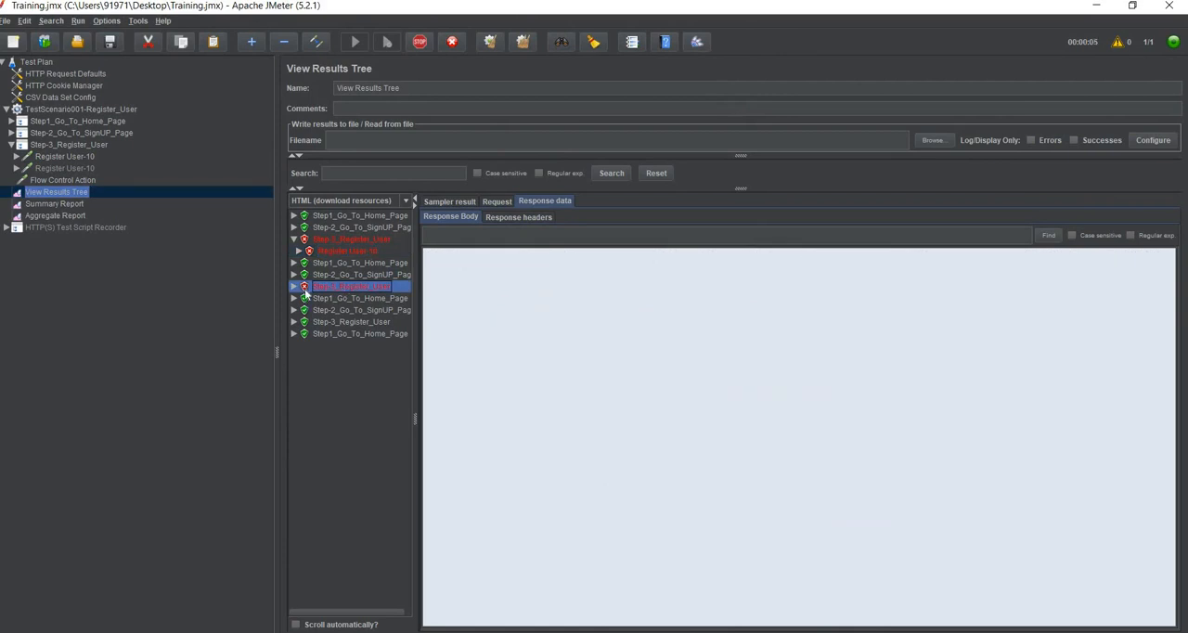
{"action": "left_click", "coordinate": [332, 298]}
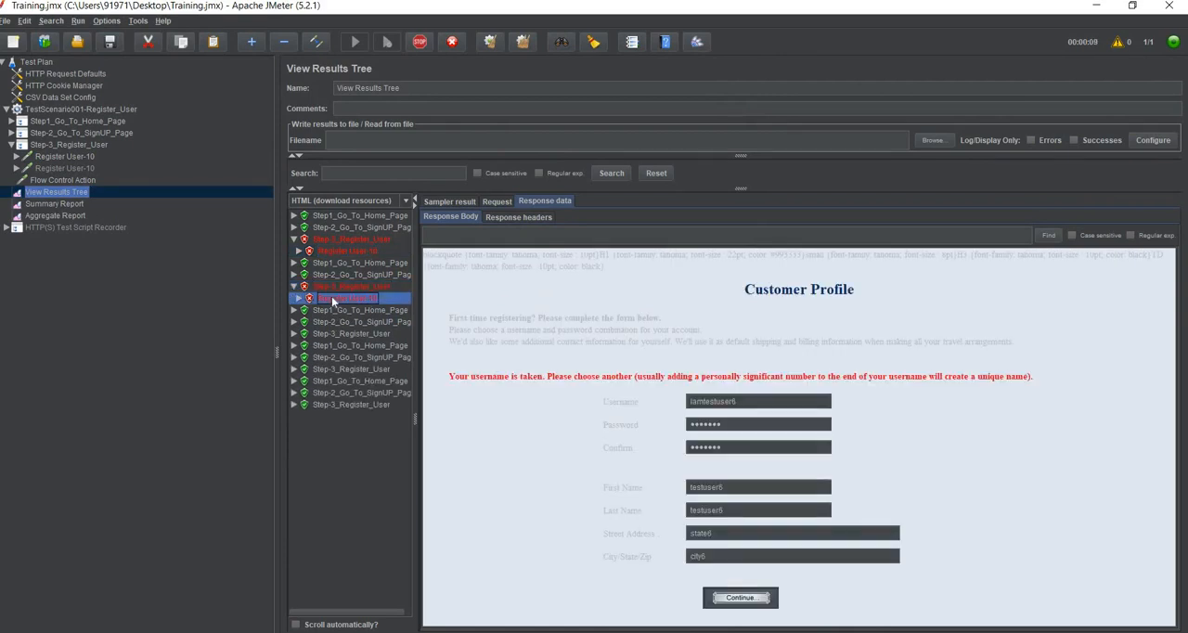
{"action": "left_click", "coordinate": [294, 334]}
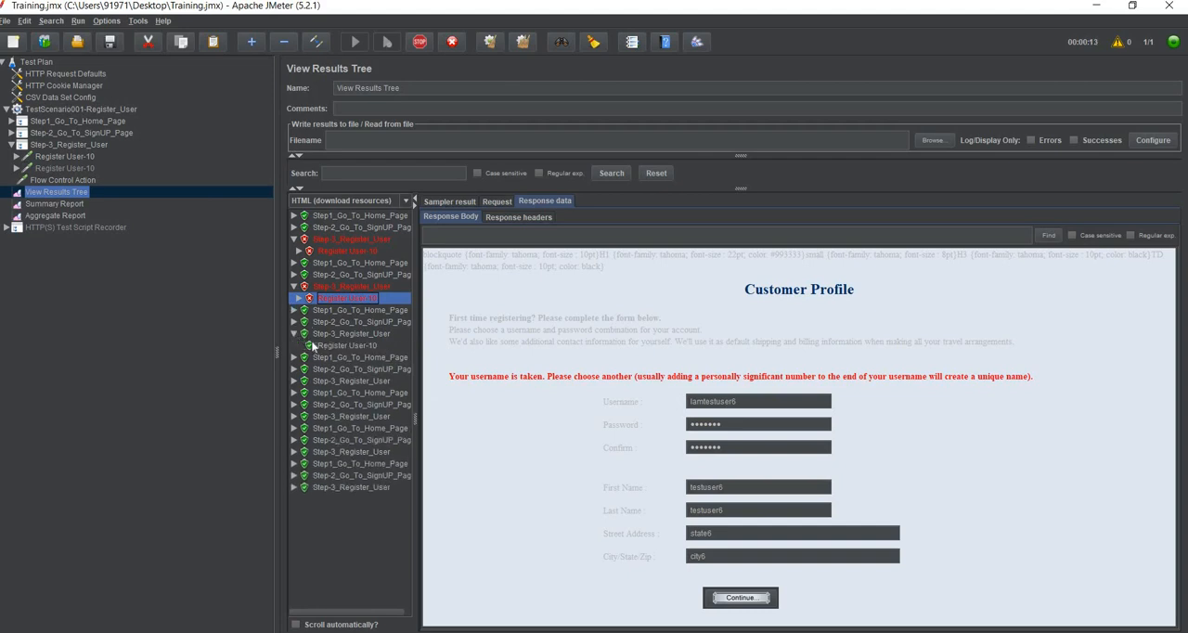
{"action": "left_click", "coordinate": [316, 345]}
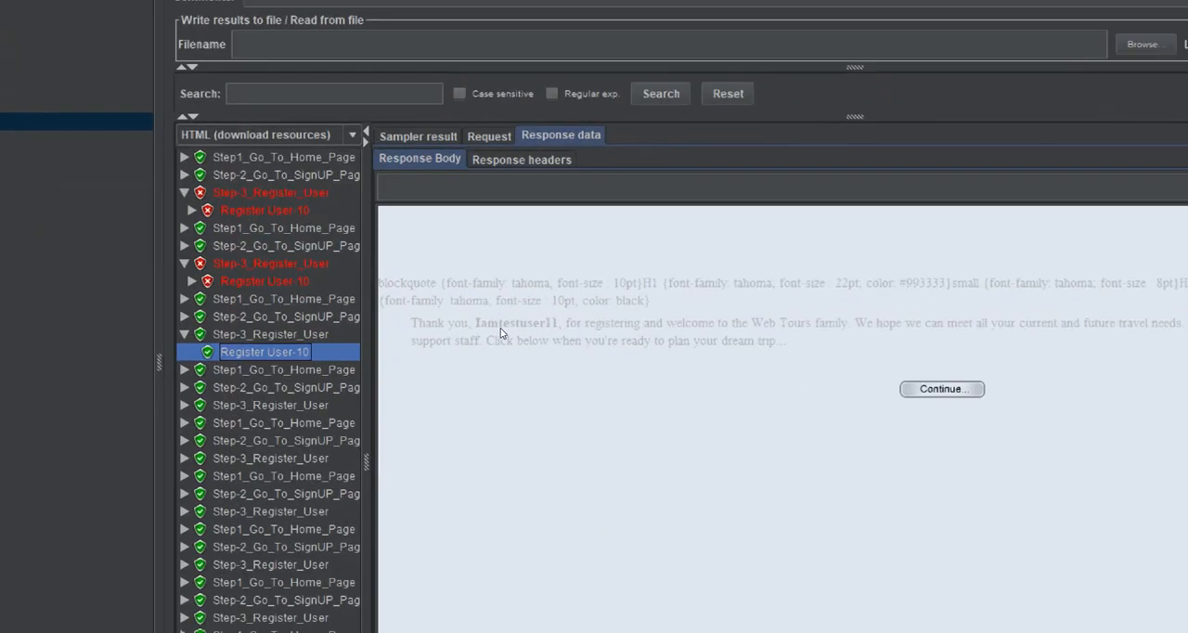
{"action": "double_click", "coordinate": [547, 325]}
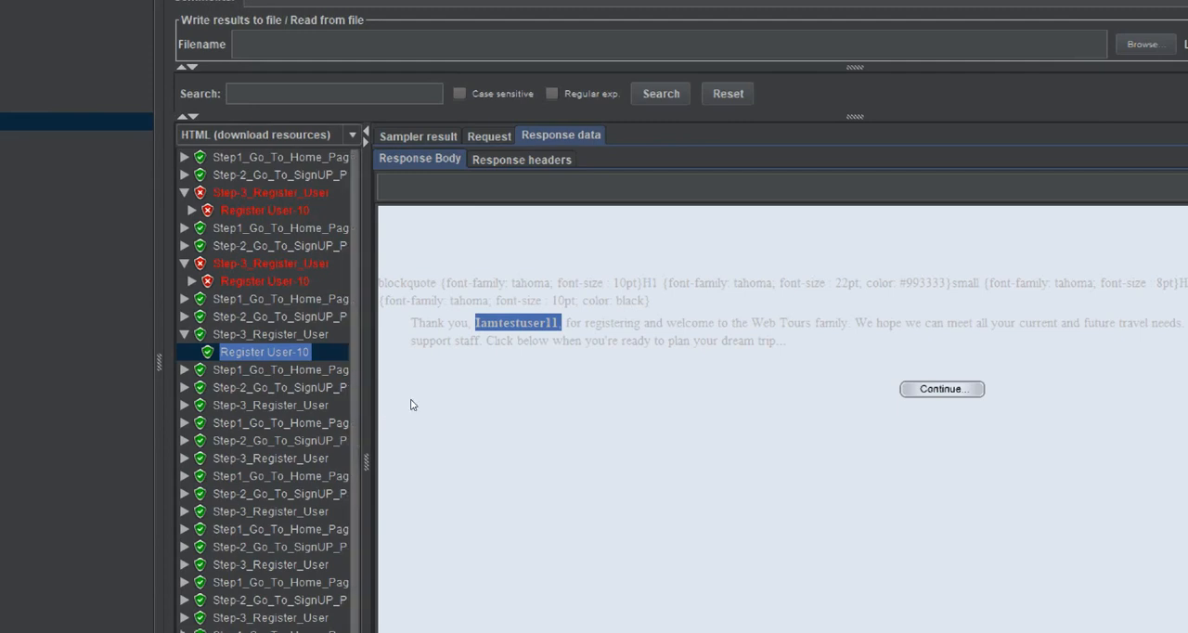
Expand the next five successful Step-3_Register_User results one by one and examine the username in each Register User-10 response
{"action": "scroll", "coordinate": [282, 348], "scroll_direction": "down", "scroll_amount": 2}
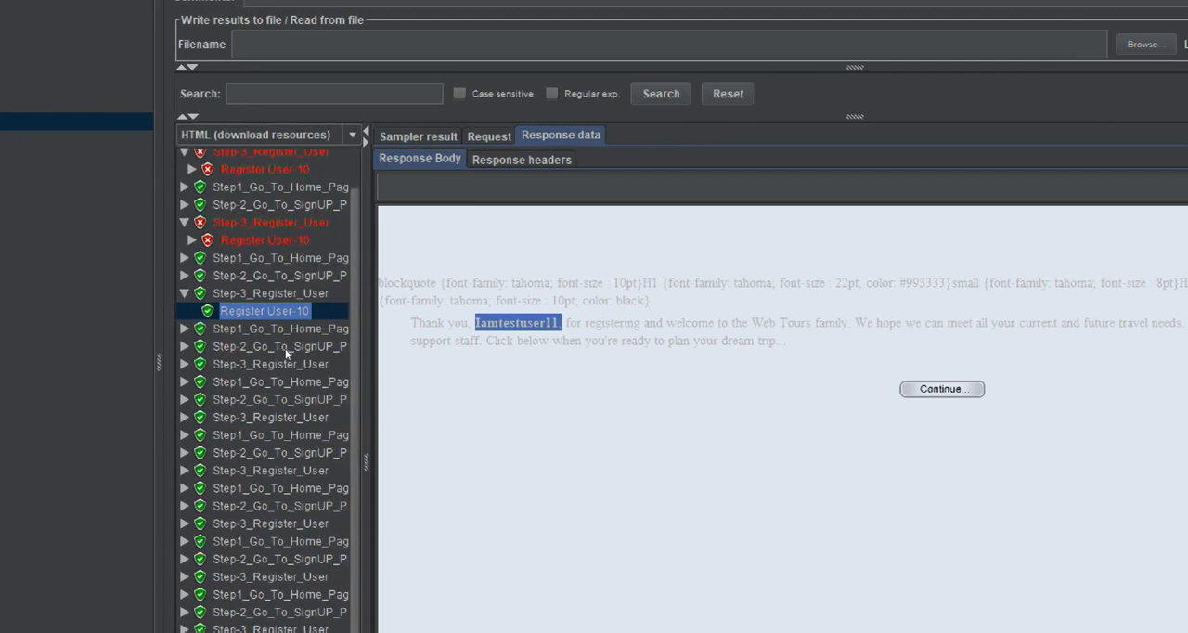
{"action": "left_click", "coordinate": [185, 364]}
{"action": "left_click", "coordinate": [332, 379]}
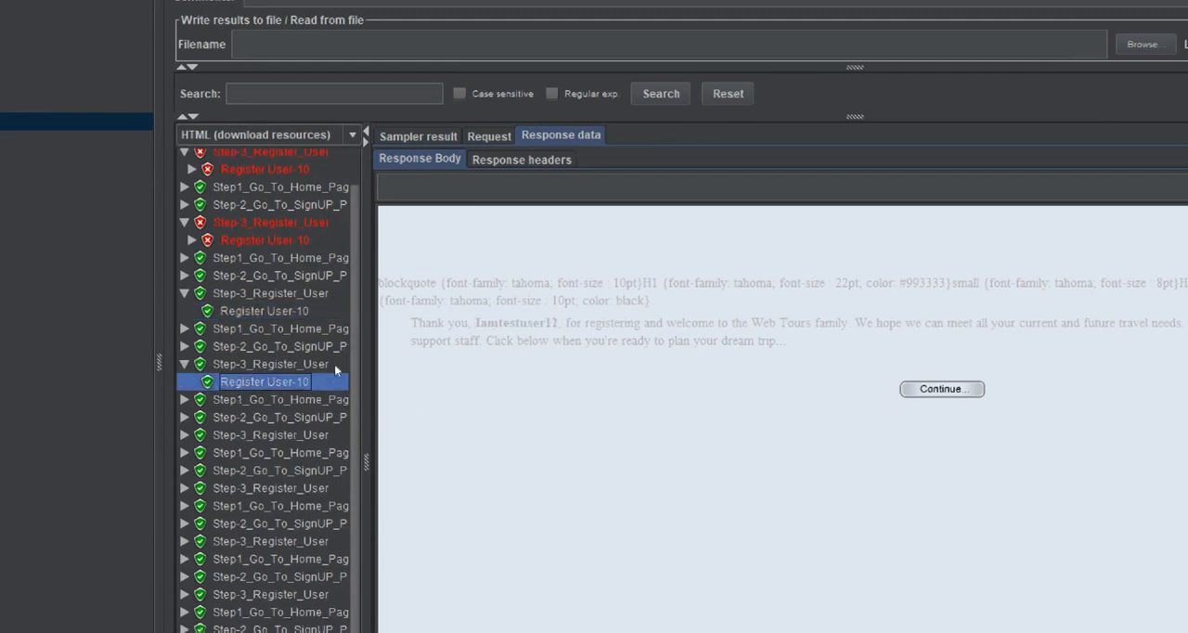
{"action": "scroll", "coordinate": [290, 362], "scroll_direction": "down", "scroll_amount": 3}
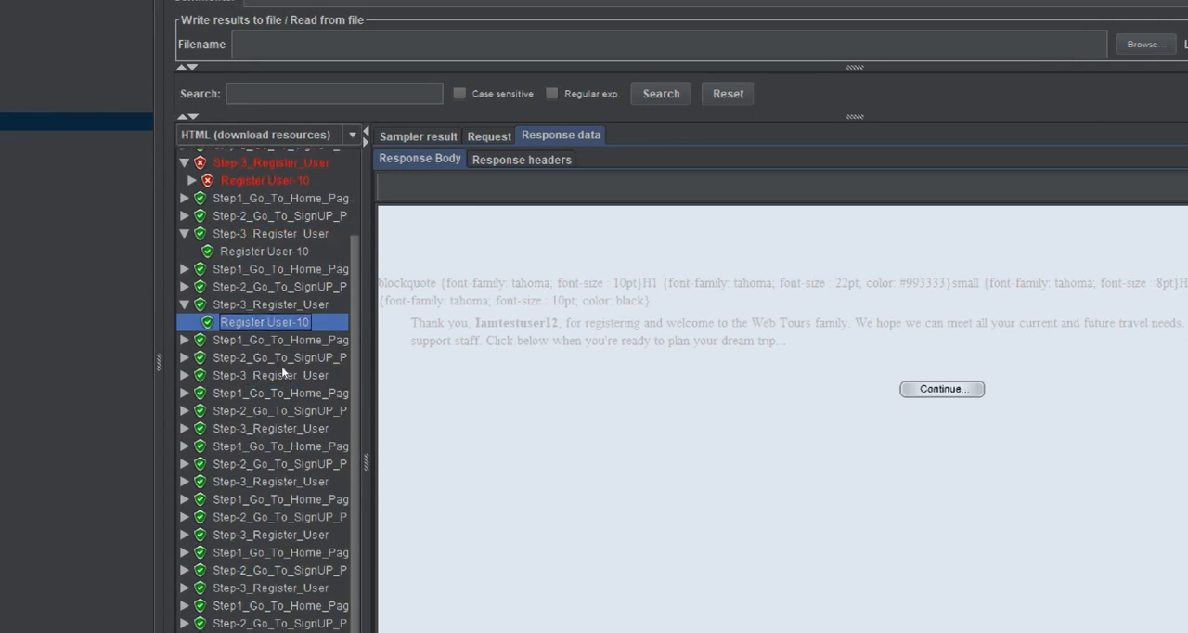
{"action": "left_click", "coordinate": [185, 376]}
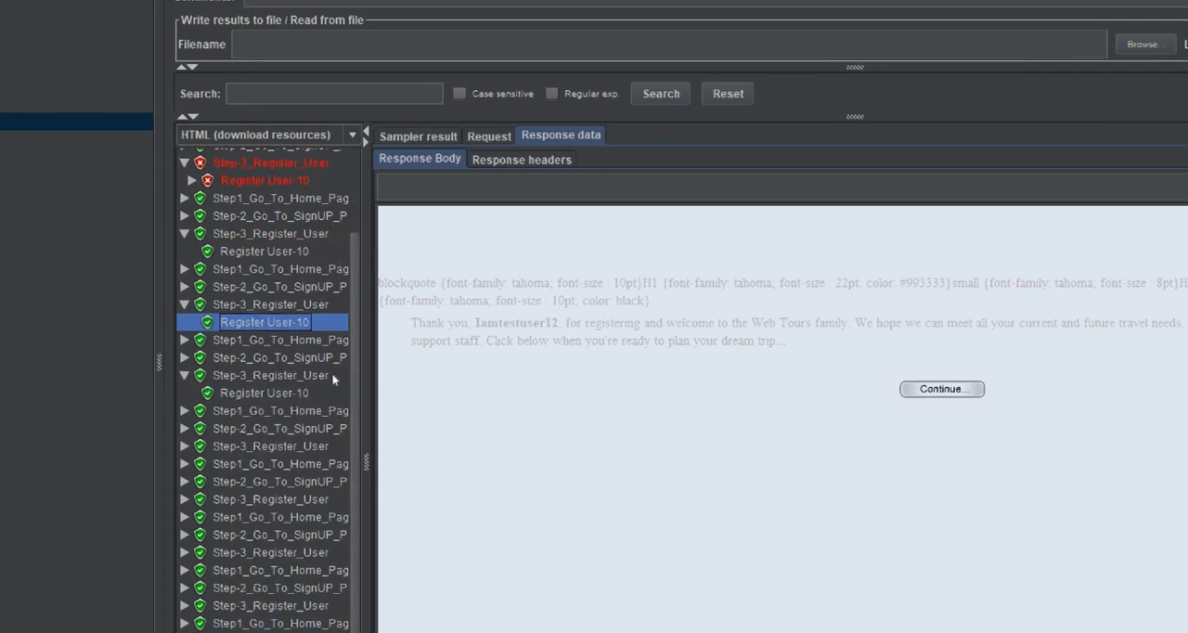
{"action": "left_click", "coordinate": [331, 389]}
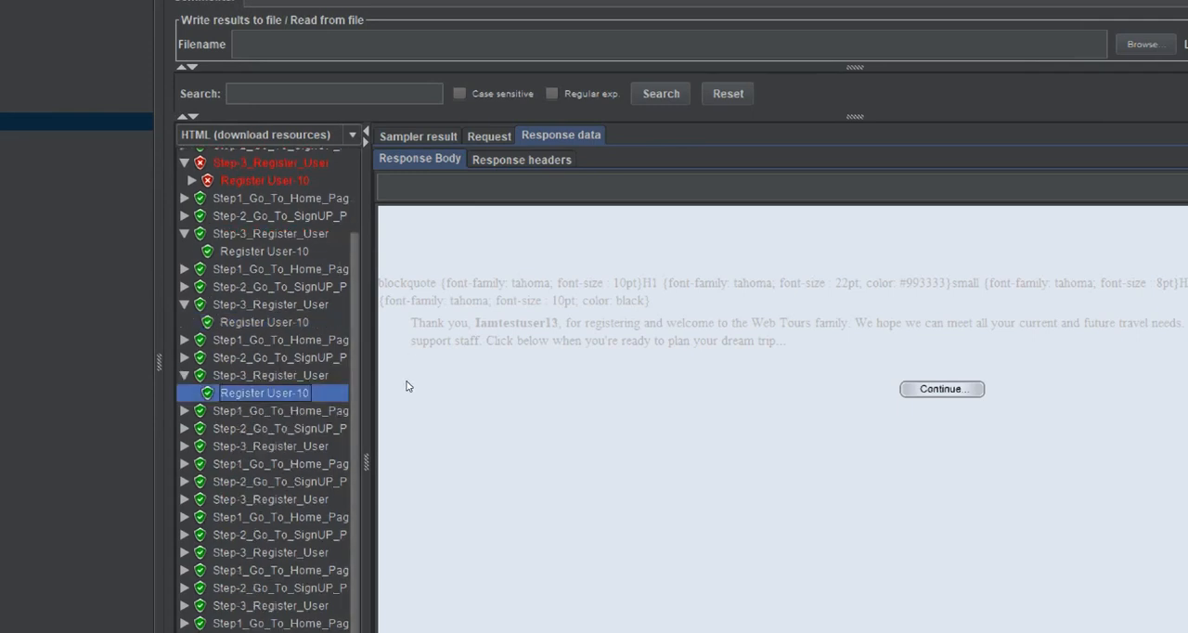
{"action": "scroll", "coordinate": [296, 383], "scroll_direction": "down", "scroll_amount": 2}
{"action": "double_click", "coordinate": [329, 416]}
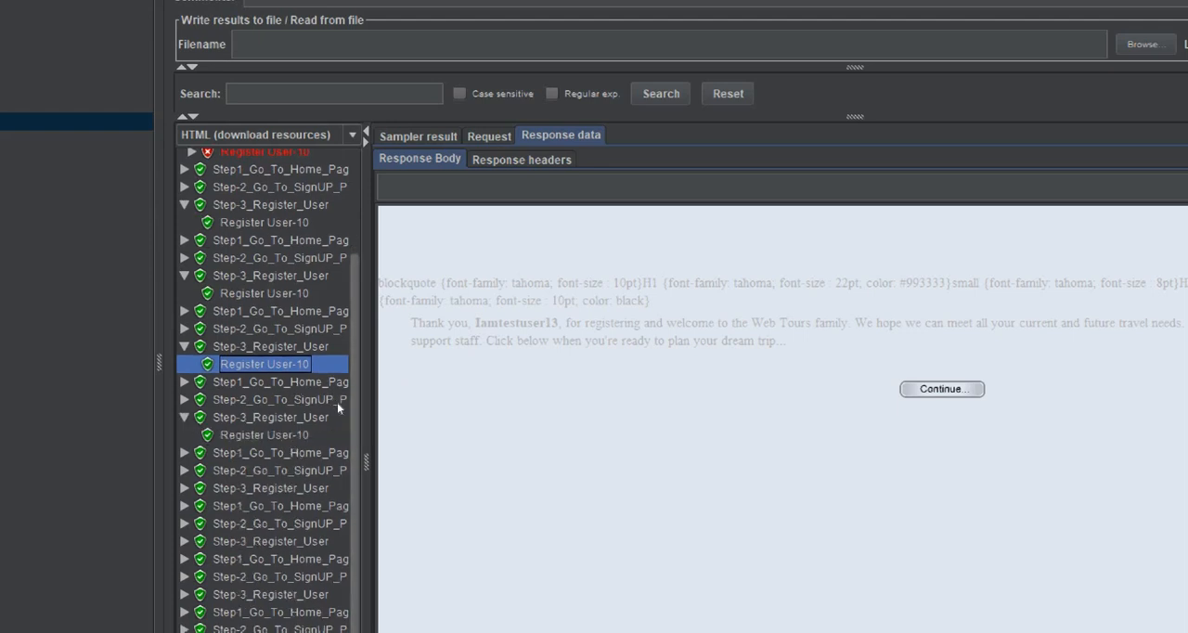
{"action": "left_click", "coordinate": [306, 434]}
{"action": "scroll", "coordinate": [288, 427], "scroll_direction": "down", "scroll_amount": 1}
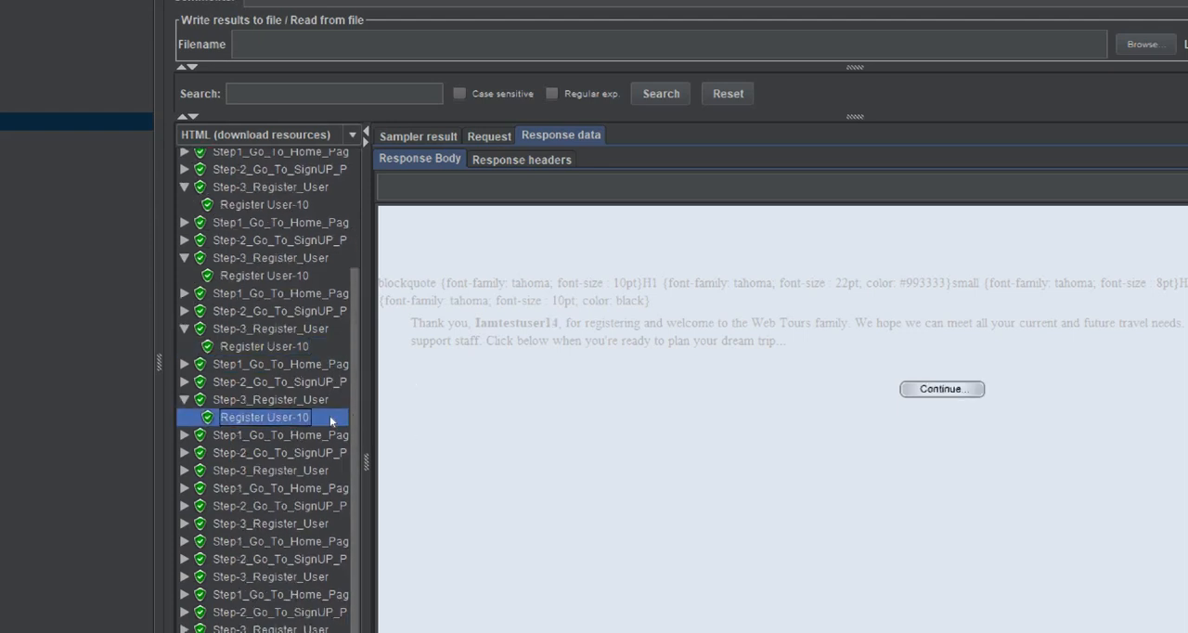
{"action": "double_click", "coordinate": [325, 470]}
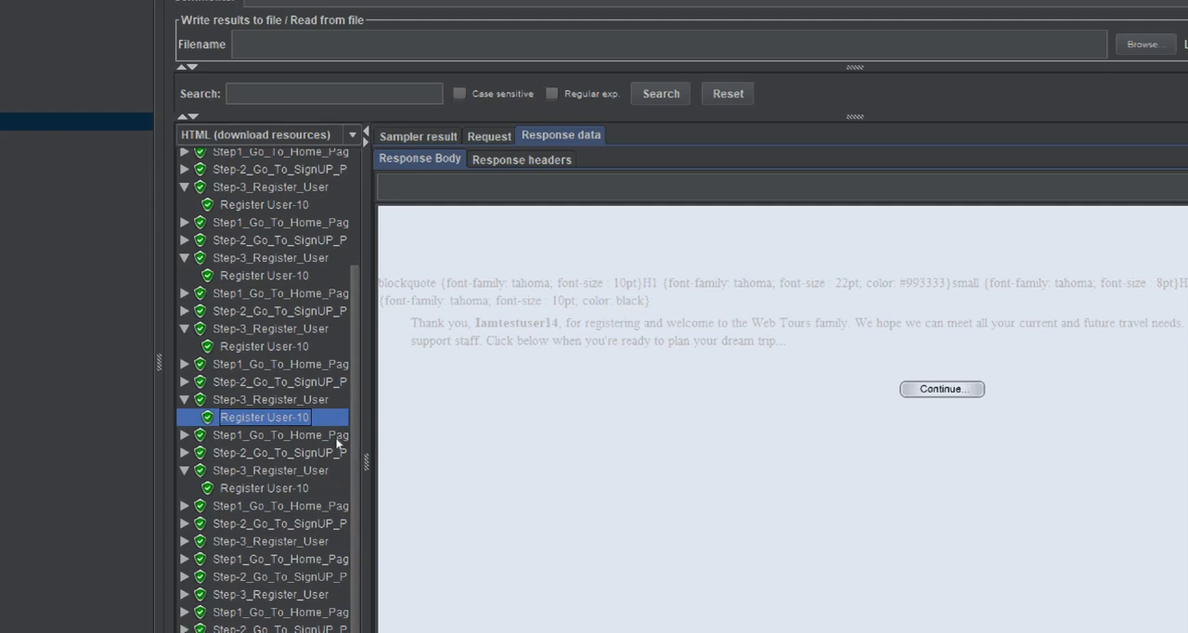
{"action": "left_click", "coordinate": [316, 487]}
{"action": "scroll", "coordinate": [303, 462], "scroll_direction": "down", "scroll_amount": 1}
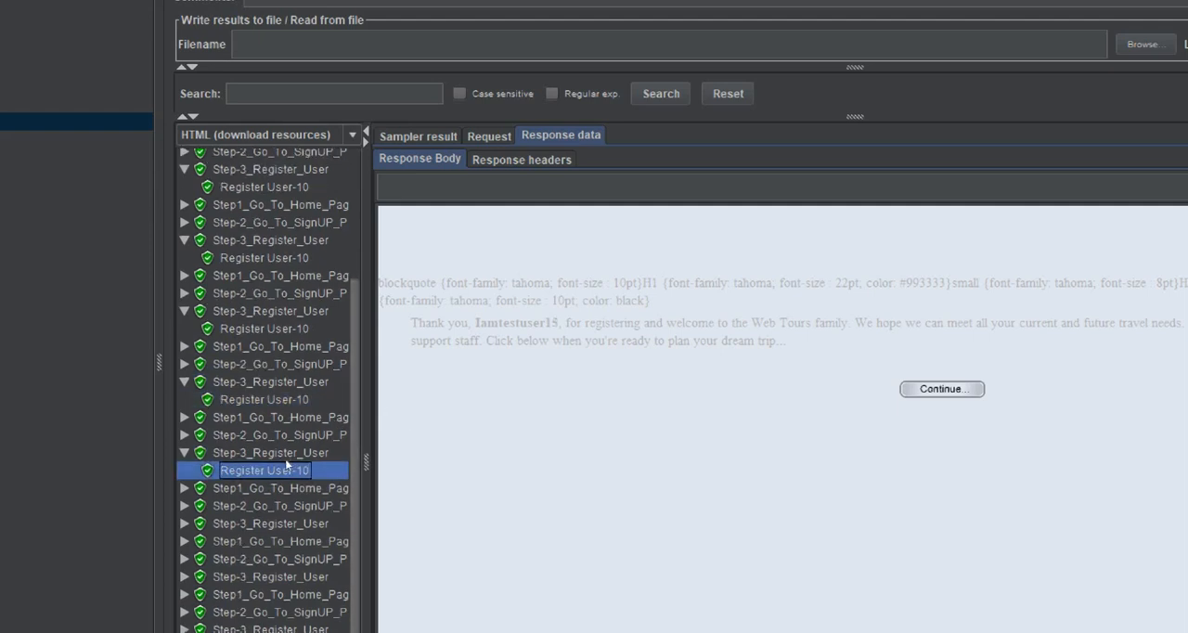
{"action": "left_click", "coordinate": [185, 524]}
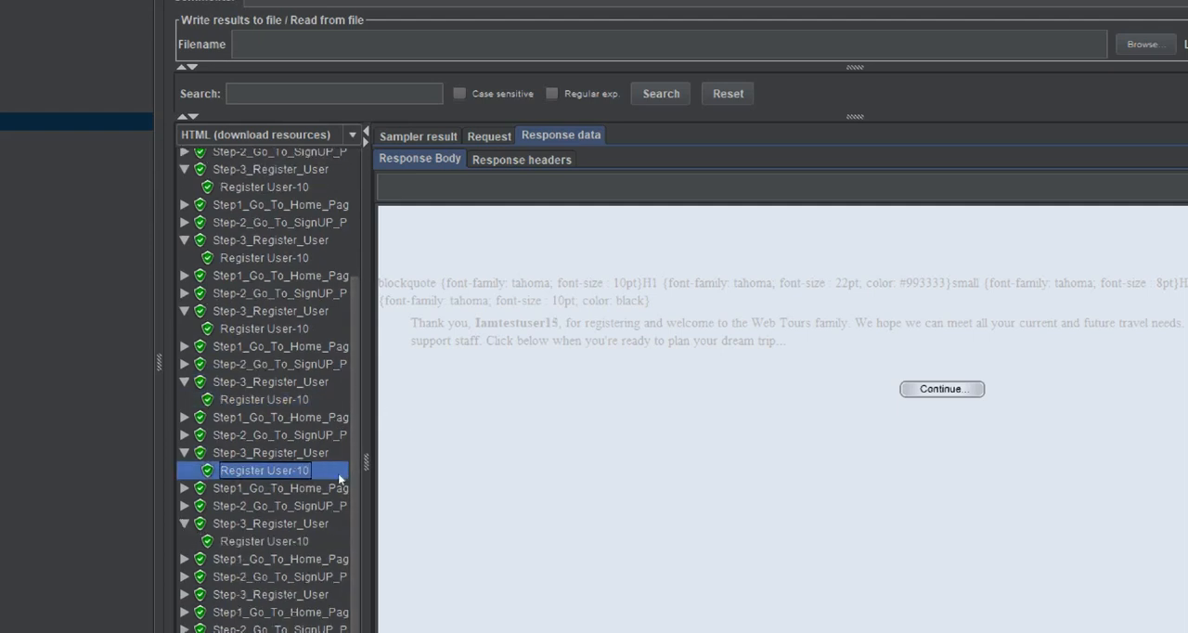
{"action": "left_click", "coordinate": [269, 541]}
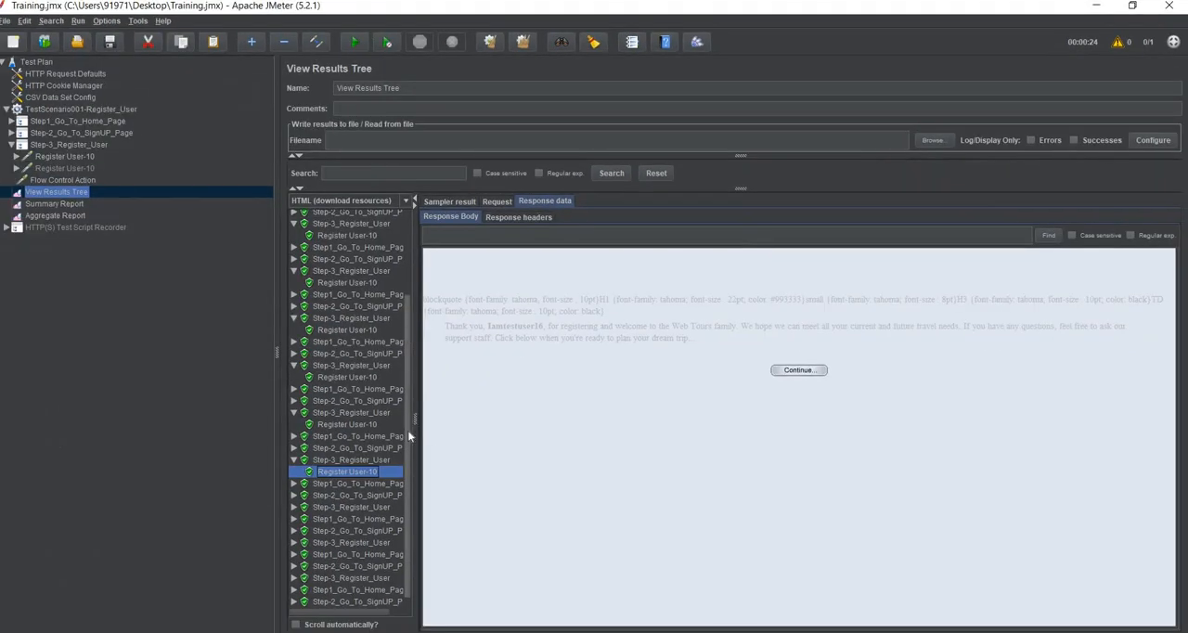
Examine the username in the last Register User-10 response, and return to the parameters of the enabled Register User-10 request
{"action": "scroll", "coordinate": [408, 428], "scroll_direction": "down", "scroll_amount": 1}
{"action": "left_click", "coordinate": [295, 601]}
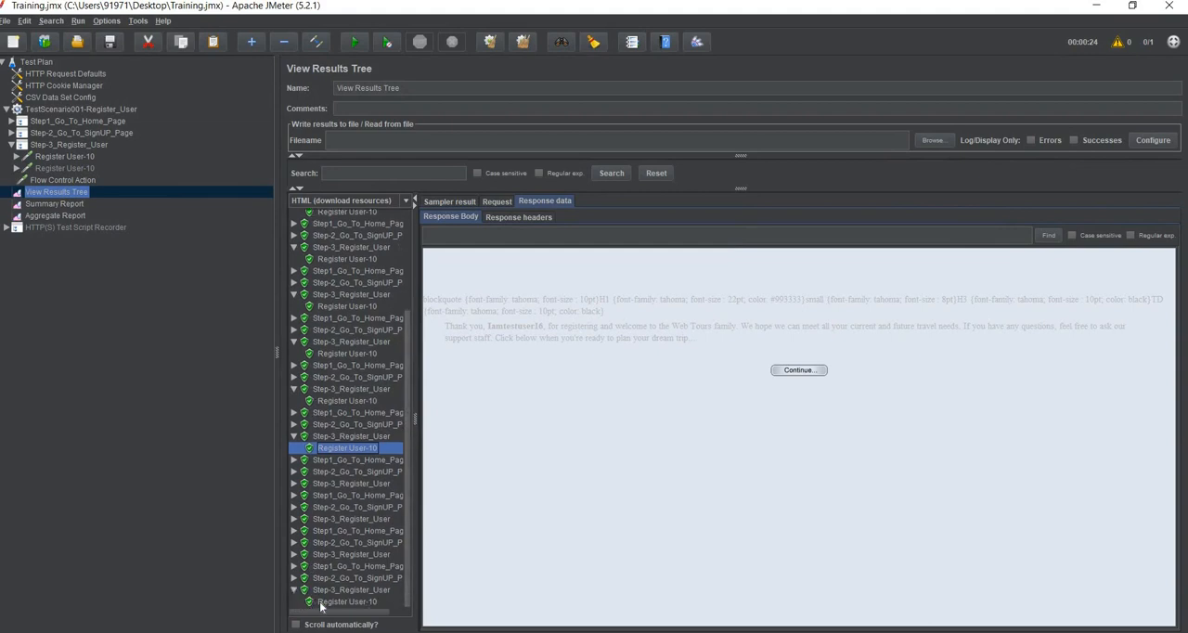
{"action": "left_click", "coordinate": [334, 602]}
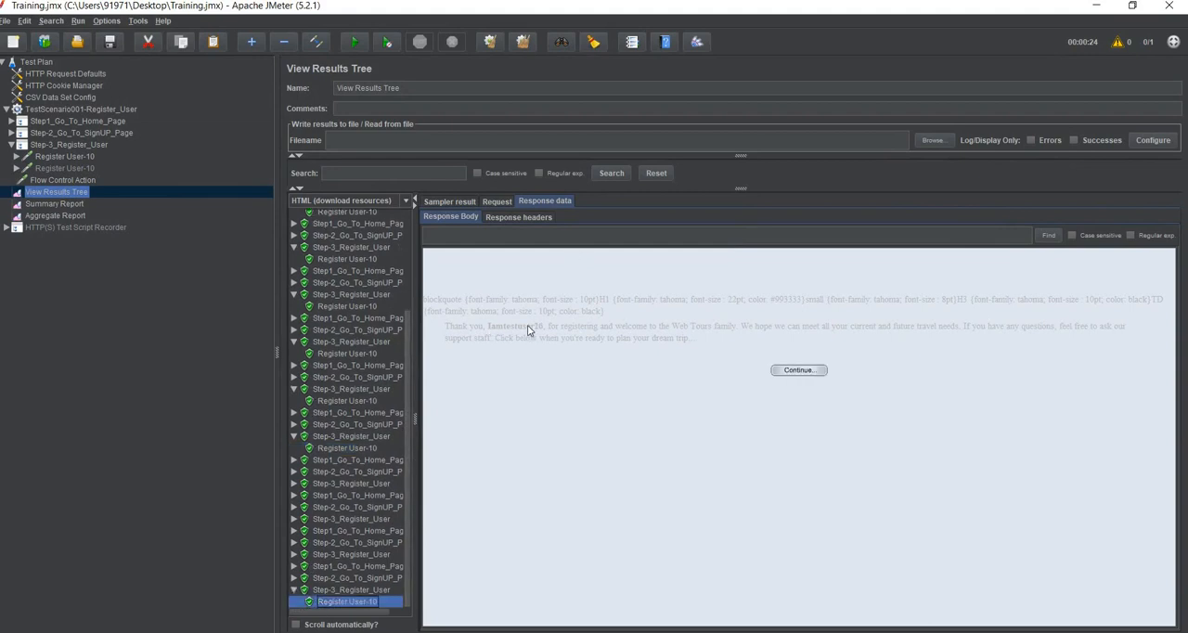
{"action": "left_click_drag", "start_coordinate": [490, 329], "coordinate": [548, 331]}
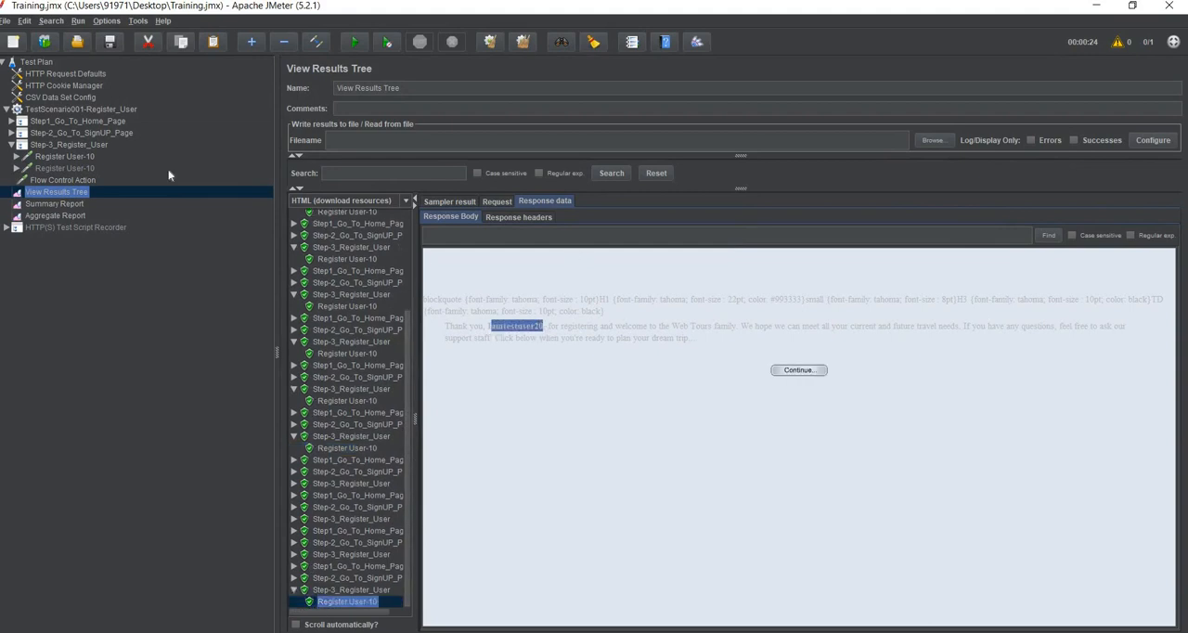
{"action": "left_click", "coordinate": [56, 155]}
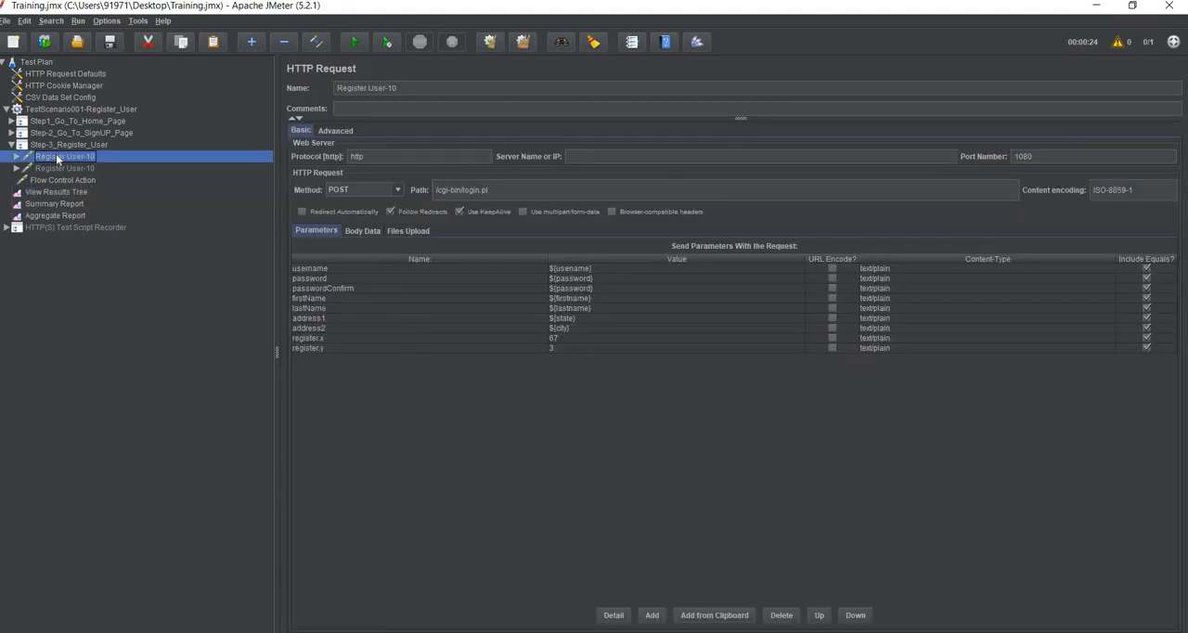